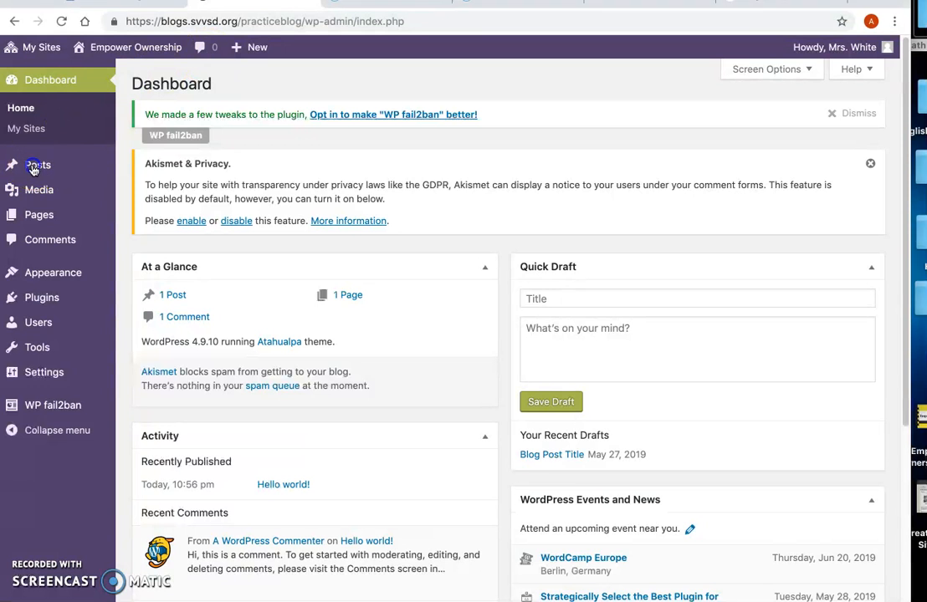
Step: Create a new blog post and title it "Blog Post Writing"
{"action": "mouse_move", "coordinate": [54, 170]}
{"action": "left_click", "coordinate": [141, 190]}
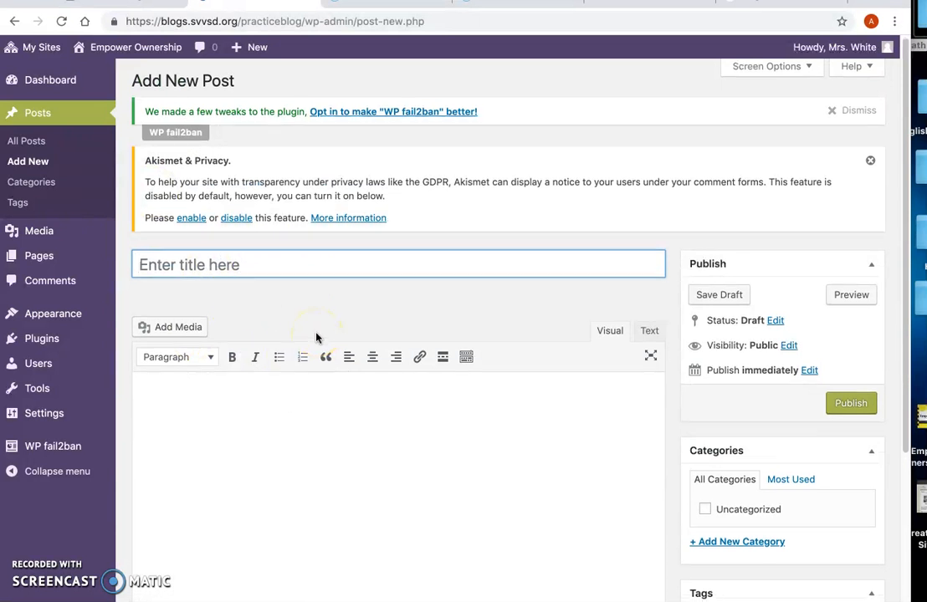
{"action": "scroll", "coordinate": [316, 337], "scroll_direction": "down", "scroll_amount": 2}
{"action": "scroll", "coordinate": [317, 337], "scroll_direction": "up", "scroll_amount": 2}
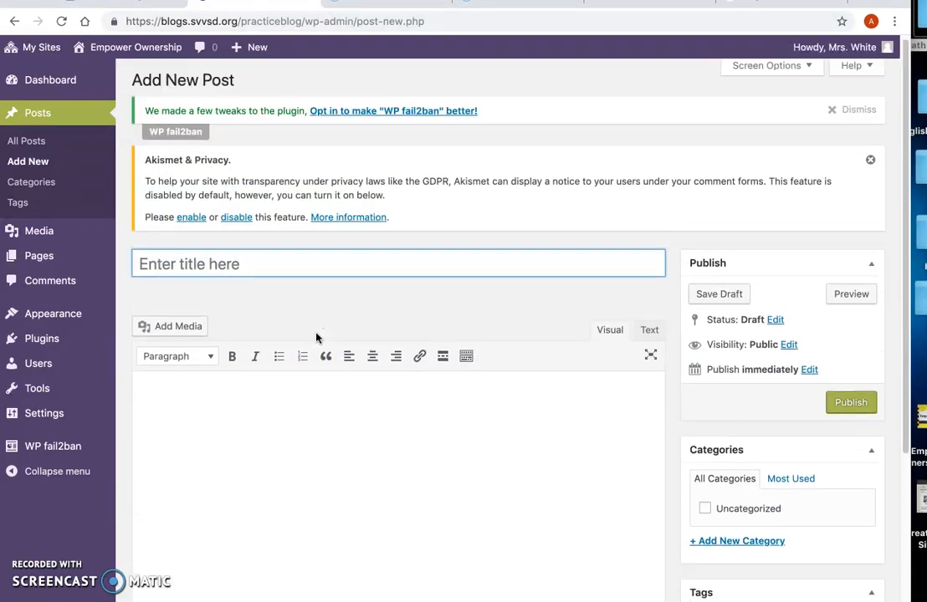
{"action": "left_click", "coordinate": [234, 262]}
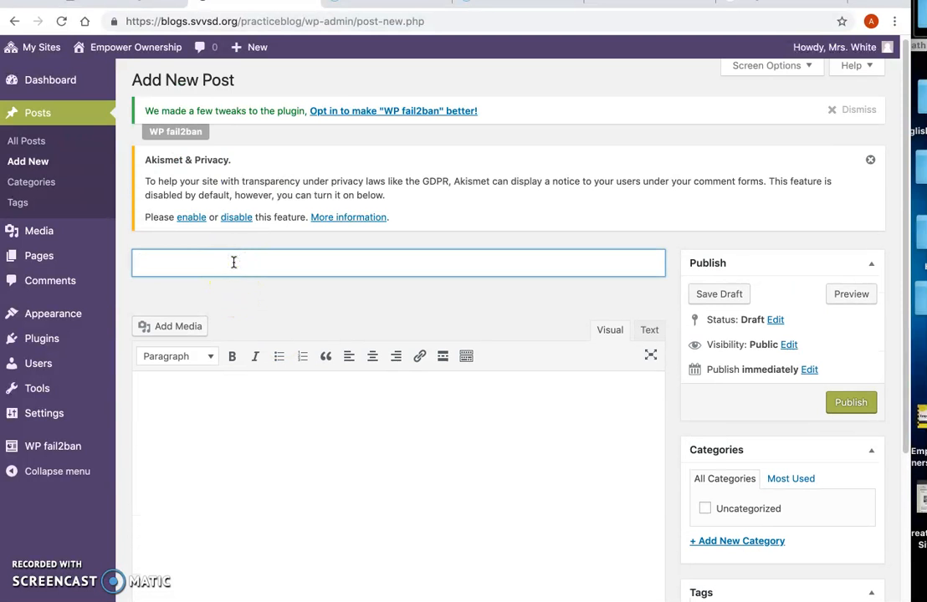
{"action": "type", "text": "Blog Post Writing"}
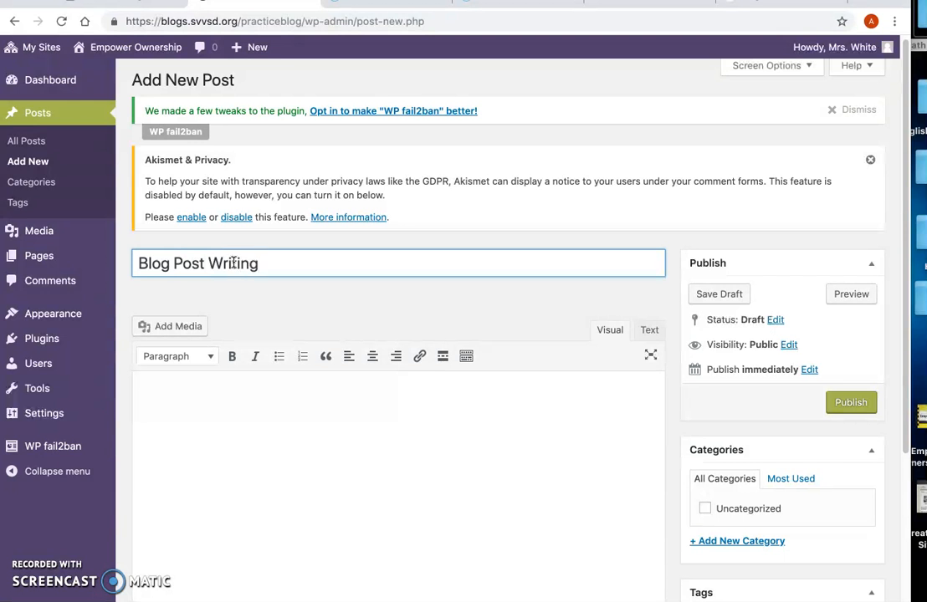
Step: Upload "blog picture.png" from the Desktop and insert it into the post body
{"action": "left_click", "coordinate": [179, 397]}
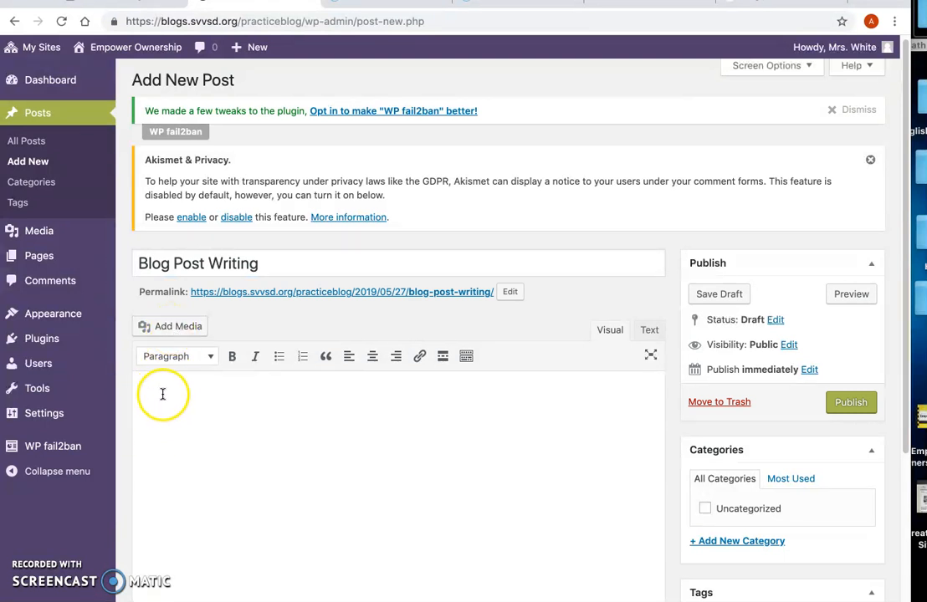
{"action": "left_click", "coordinate": [170, 331]}
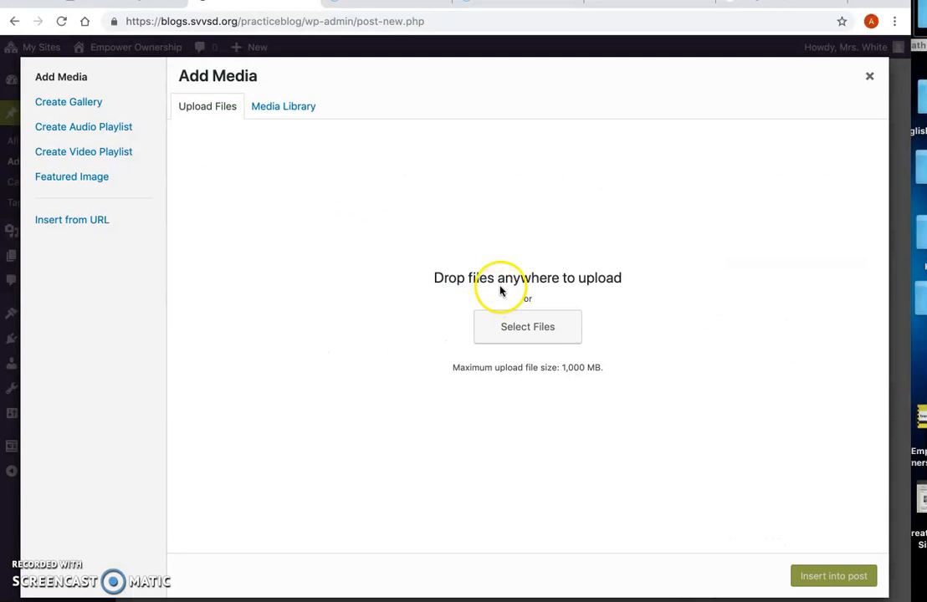
{"action": "left_click", "coordinate": [216, 111]}
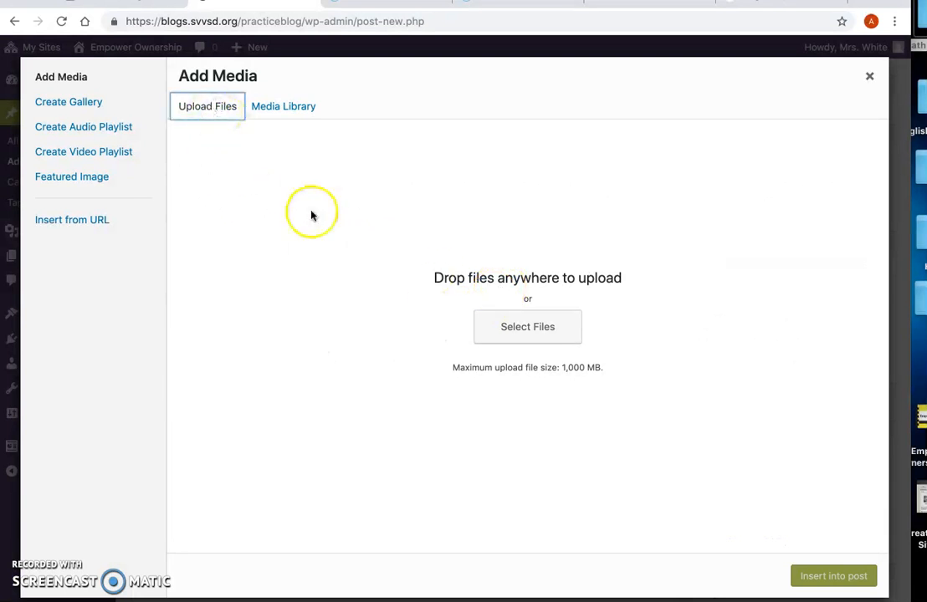
{"action": "left_click", "coordinate": [558, 333]}
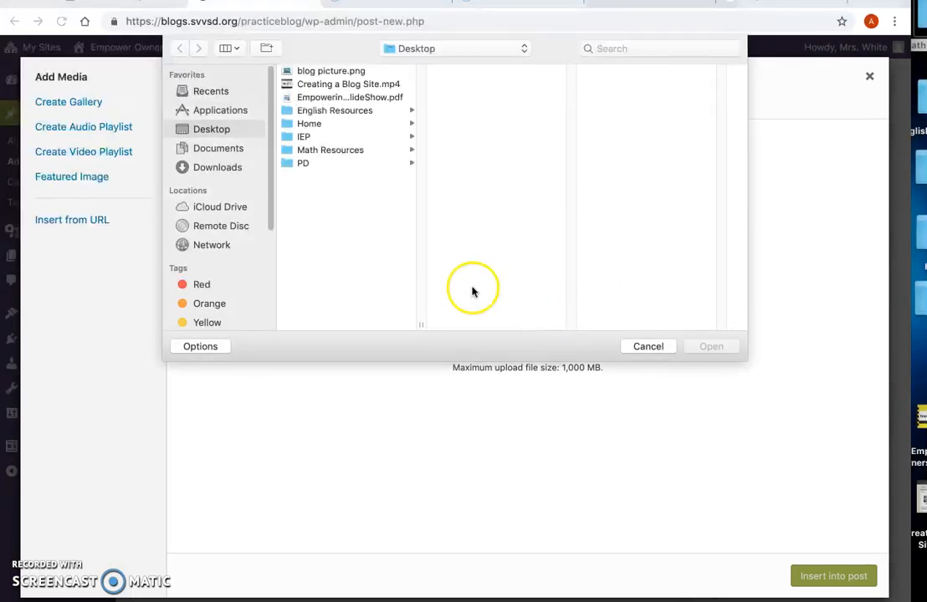
{"action": "left_click", "coordinate": [356, 70]}
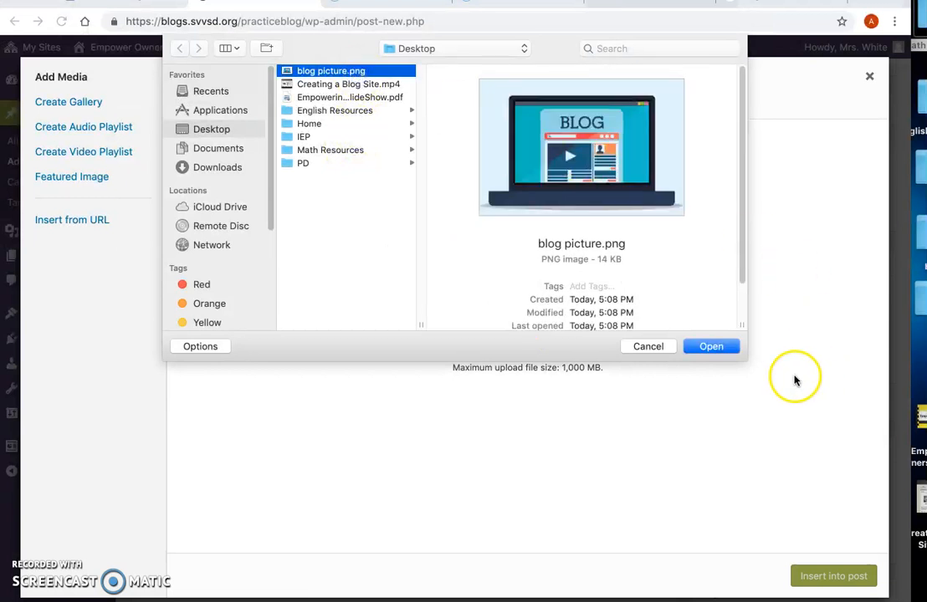
{"action": "left_click", "coordinate": [712, 346]}
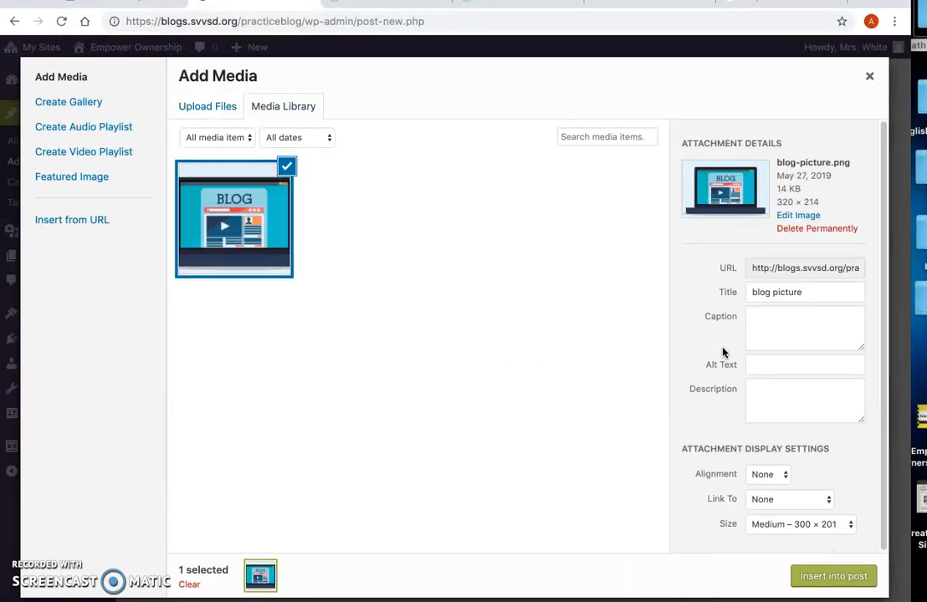
{"action": "left_click", "coordinate": [818, 577]}
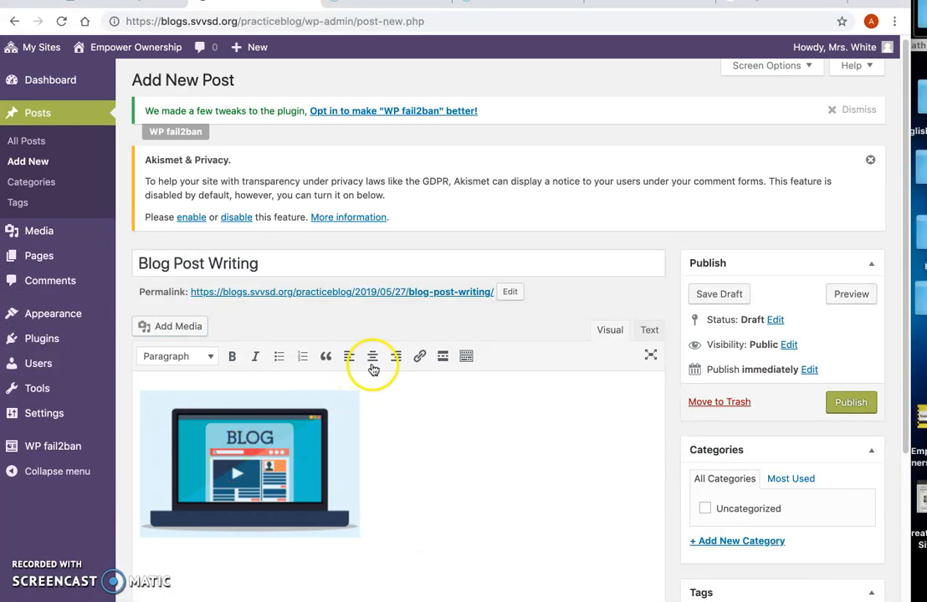
Step: Try right and left alignment on the blog picture, finishing with it centred
{"action": "left_click", "coordinate": [374, 358]}
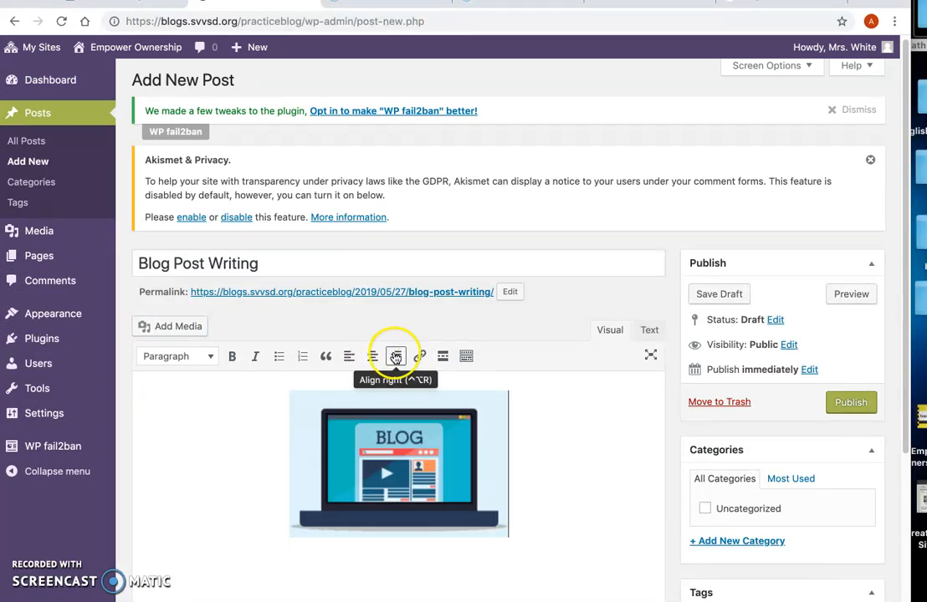
{"action": "left_click", "coordinate": [396, 356]}
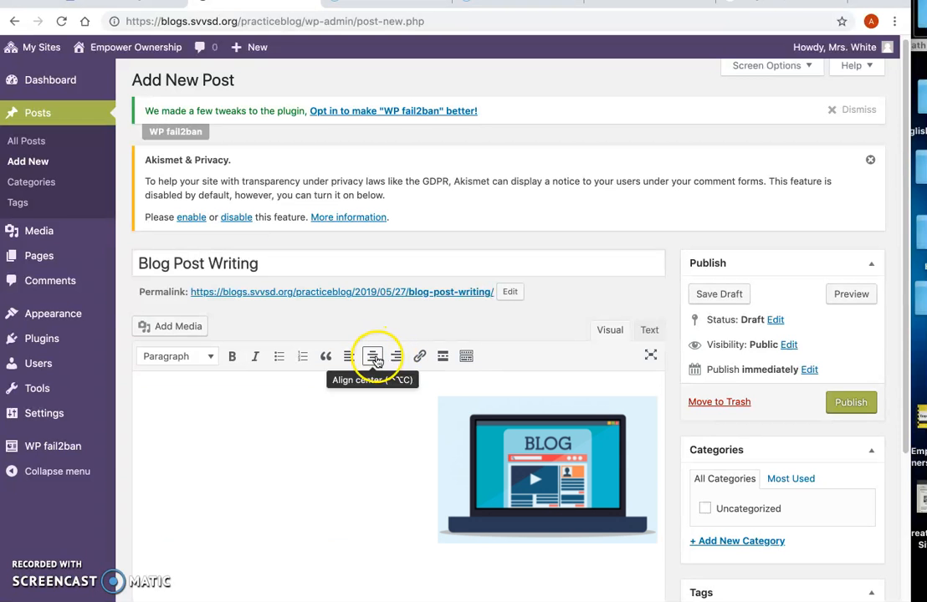
{"action": "left_click", "coordinate": [374, 356]}
{"action": "left_click", "coordinate": [349, 357]}
{"action": "left_click", "coordinate": [372, 357]}
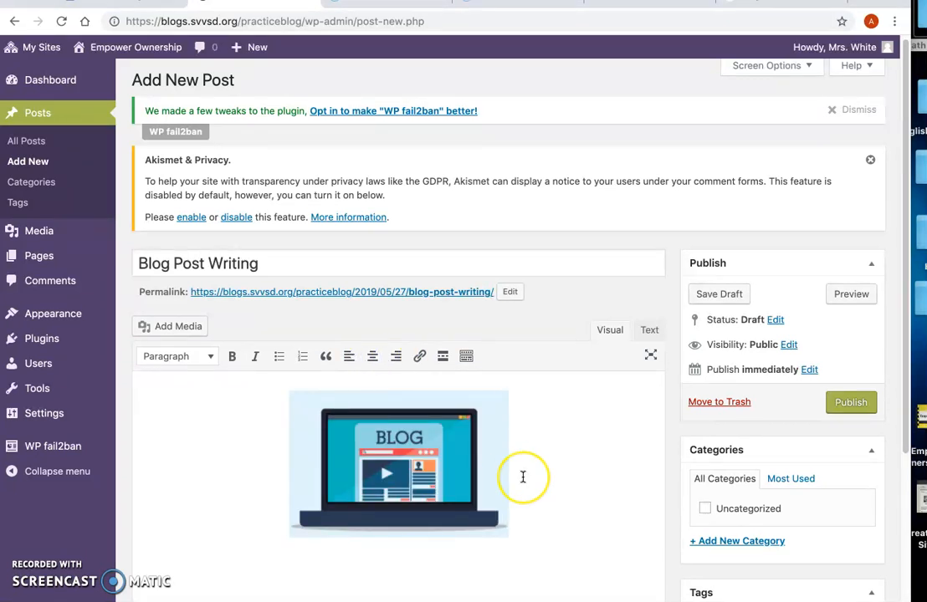
Step: Below the picture, write "I am going to begin typing in my blog post." and "I can type in whatever I would like to say for this post." as separate paragraphs
{"action": "key", "text": "Return"}
{"action": "scroll", "coordinate": [477, 552], "scroll_direction": "down", "scroll_amount": 2}
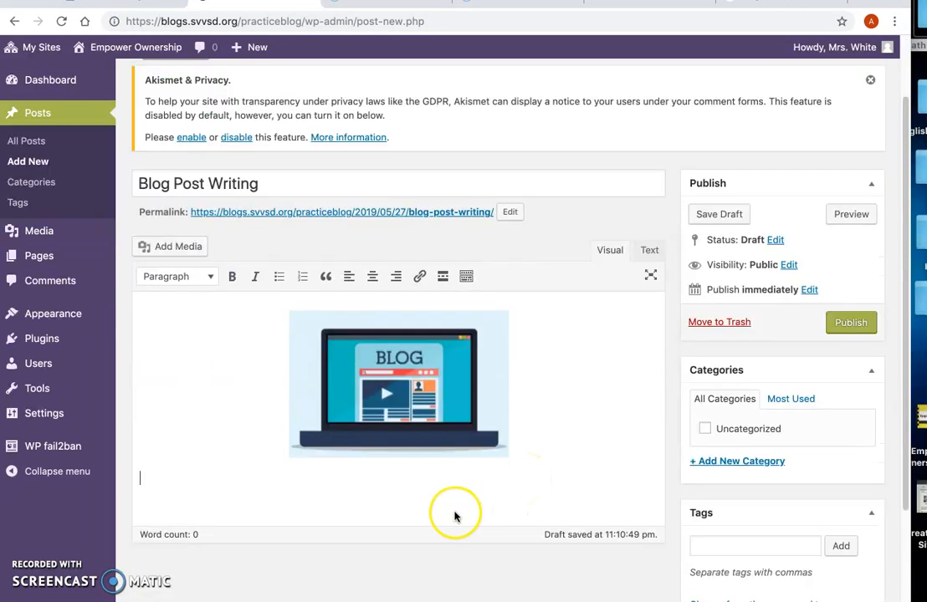
{"action": "type", "text": "I am going to begin typing in my blog post."}
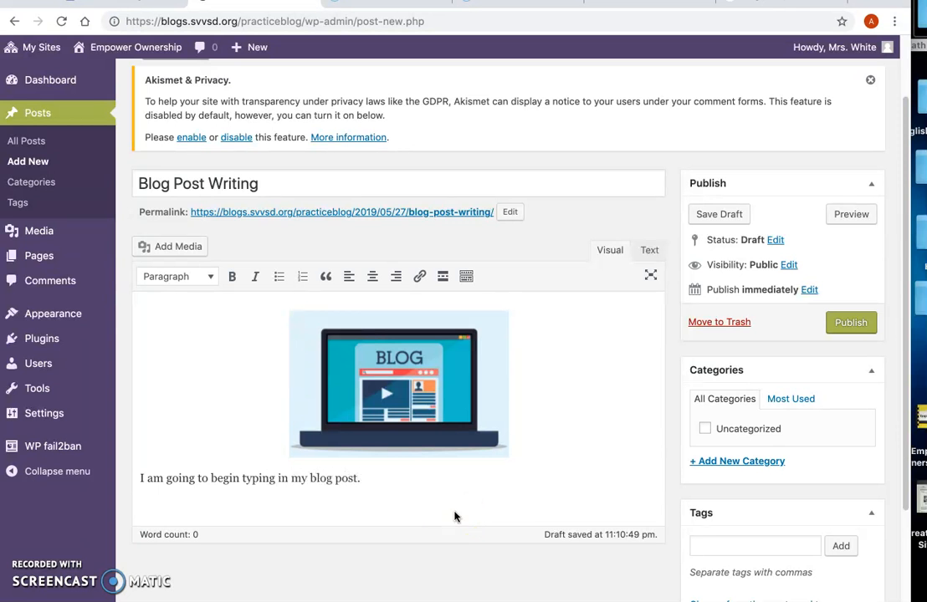
{"action": "key", "text": "Return"}
{"action": "type", "text": "I can type in "}
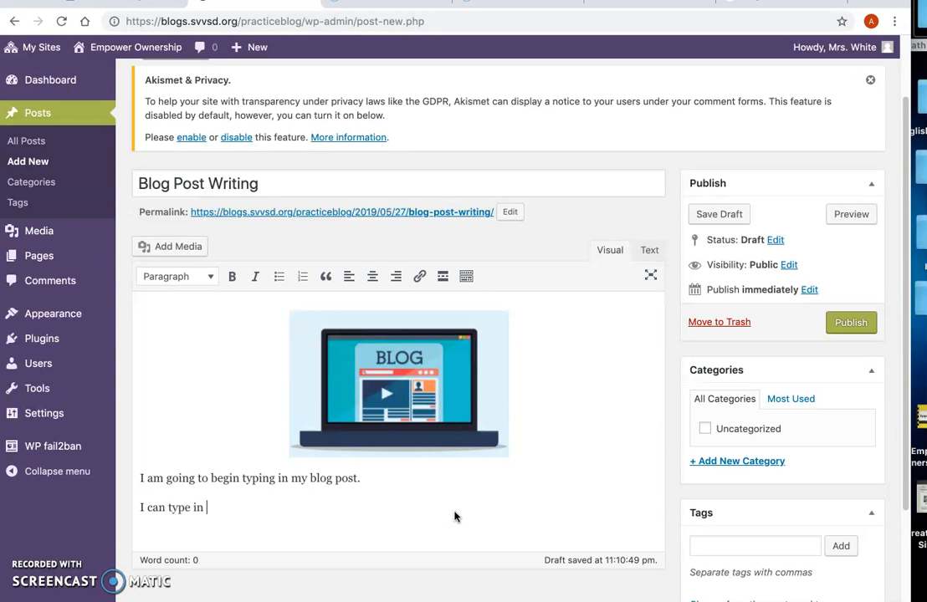
{"action": "type", "text": "whatever I would like to say fo"}
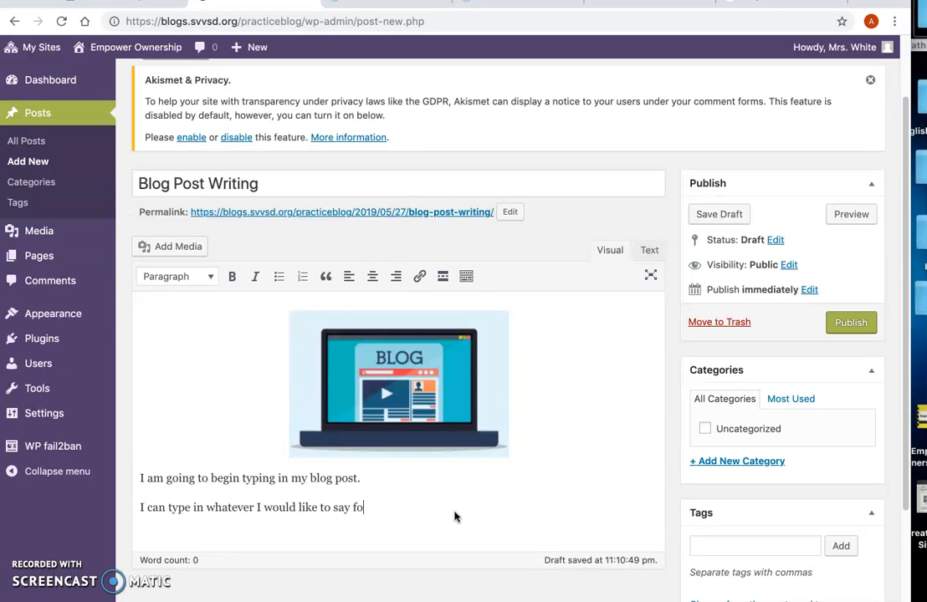
{"action": "type", "text": "r this post."}
Step: Format the first sentence below the picture as Heading 2
{"action": "left_click_drag", "start_coordinate": [365, 479], "coordinate": [136, 478]}
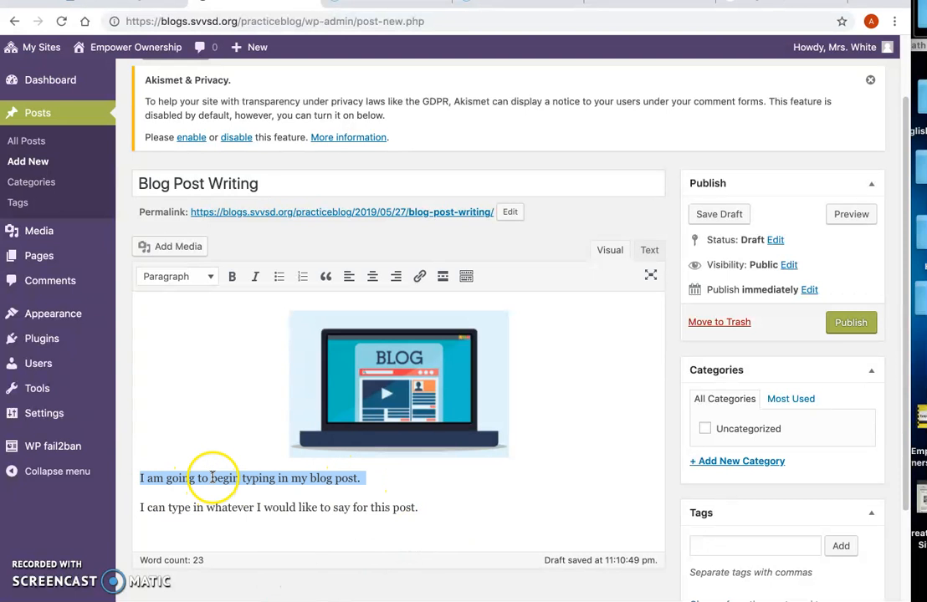
{"action": "left_click", "coordinate": [207, 279]}
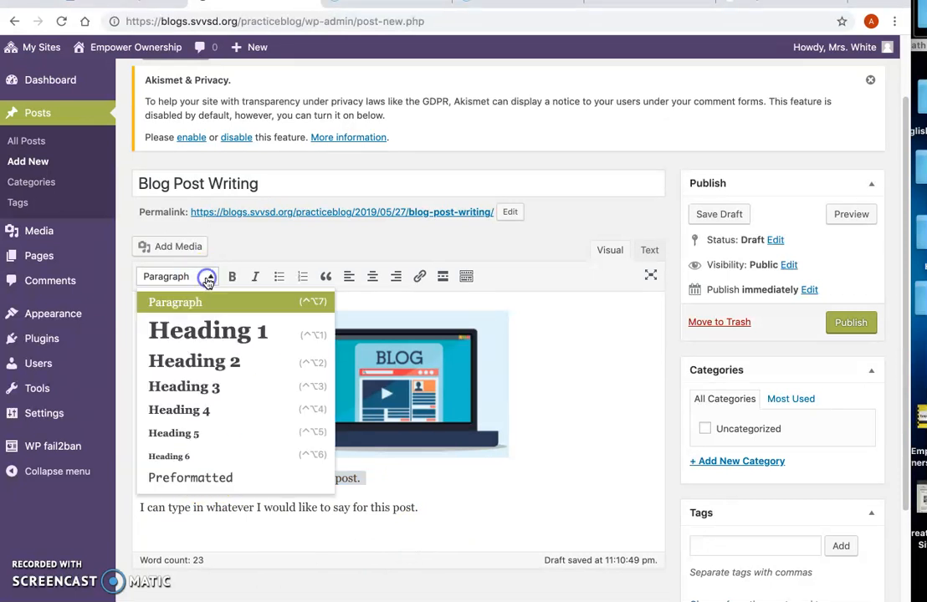
{"action": "left_click", "coordinate": [211, 370]}
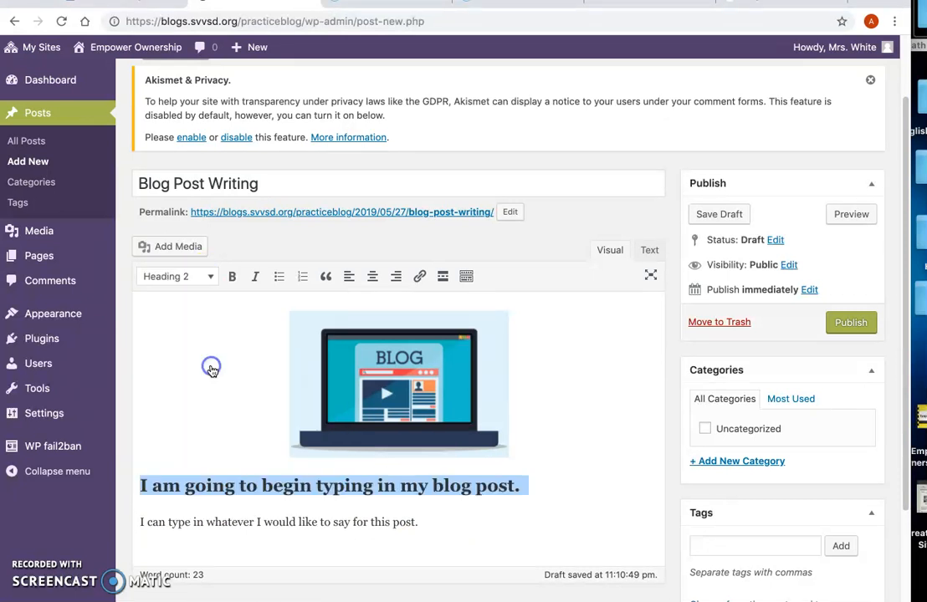
Step: Apply the Preformatted style to the sentence "I can type in whatever I would like to say for this post."
{"action": "left_click_drag", "start_coordinate": [436, 525], "coordinate": [138, 520]}
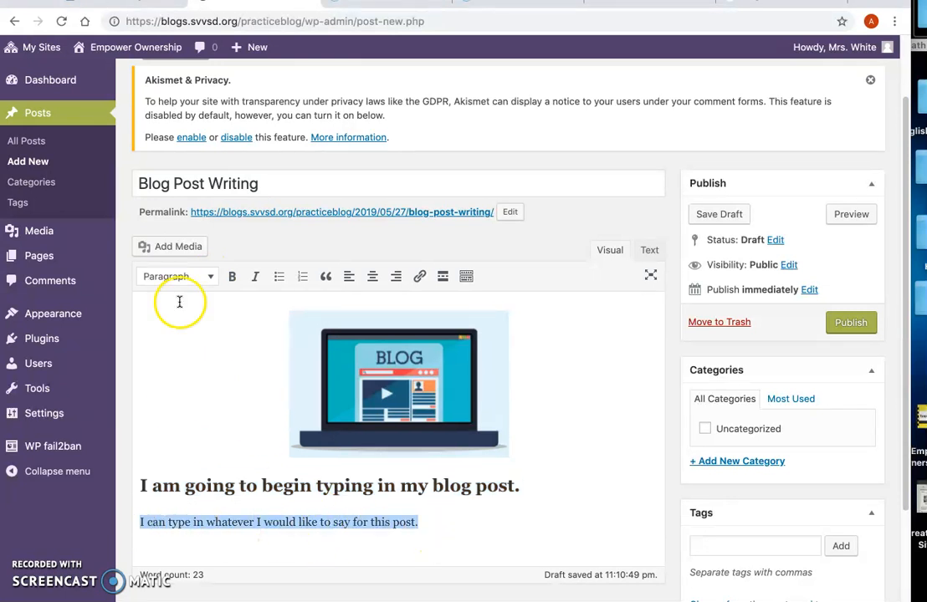
{"action": "left_click", "coordinate": [186, 277]}
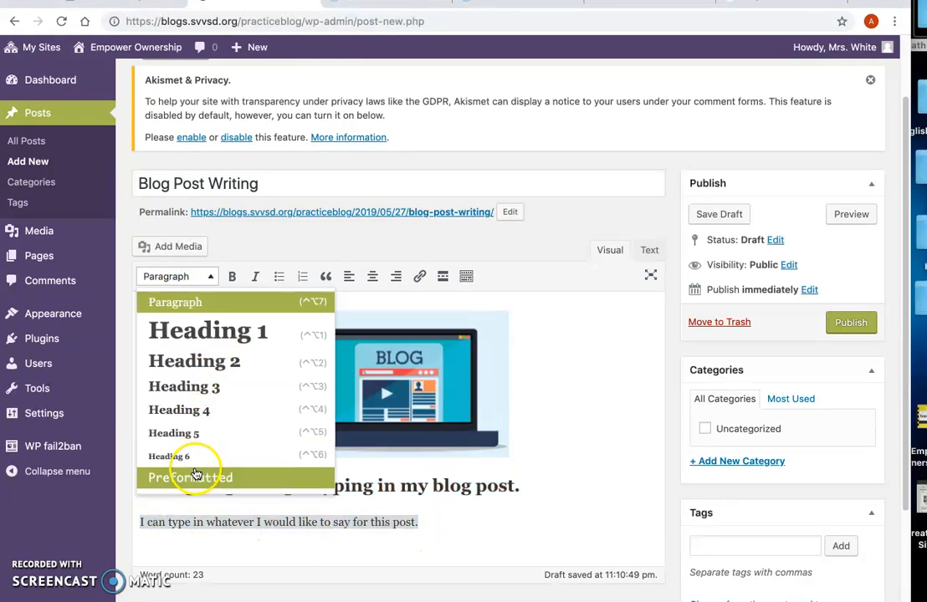
{"action": "left_click", "coordinate": [195, 475]}
{"action": "left_click", "coordinate": [621, 521]}
Step: Centre the heading "I am going to begin typing in my blog post."
{"action": "scroll", "coordinate": [533, 381], "scroll_direction": "down", "scroll_amount": 1}
{"action": "left_click", "coordinate": [443, 445]}
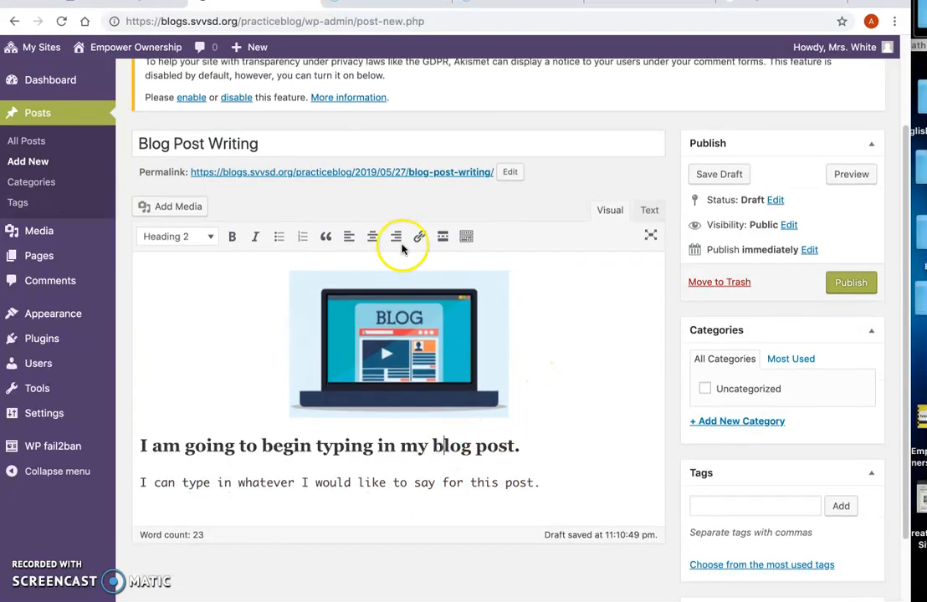
{"action": "left_click", "coordinate": [372, 237]}
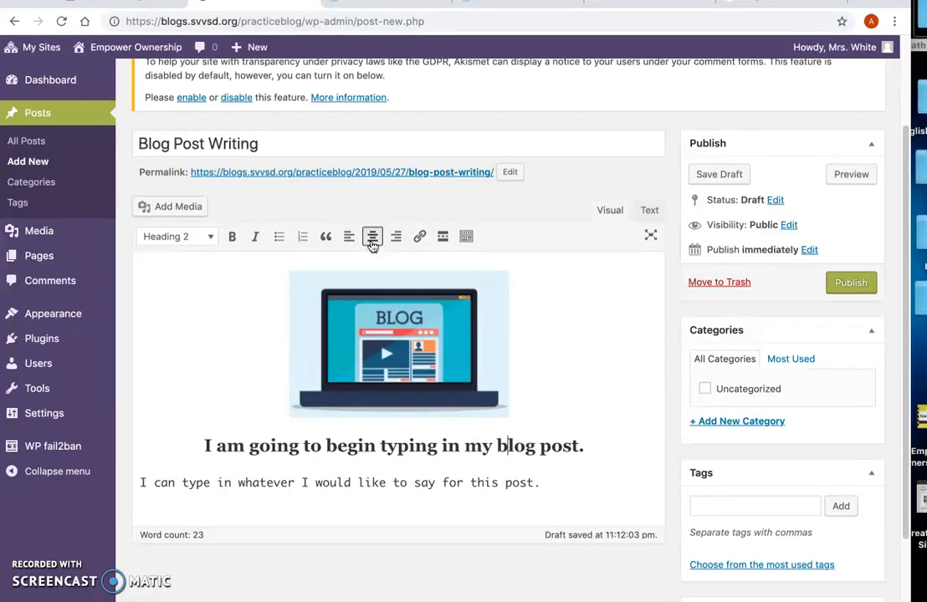
Step: Insert the blog picture from the media library again on a new line below the preformatted sentence
{"action": "left_click", "coordinate": [549, 482]}
{"action": "key", "text": "Return"}
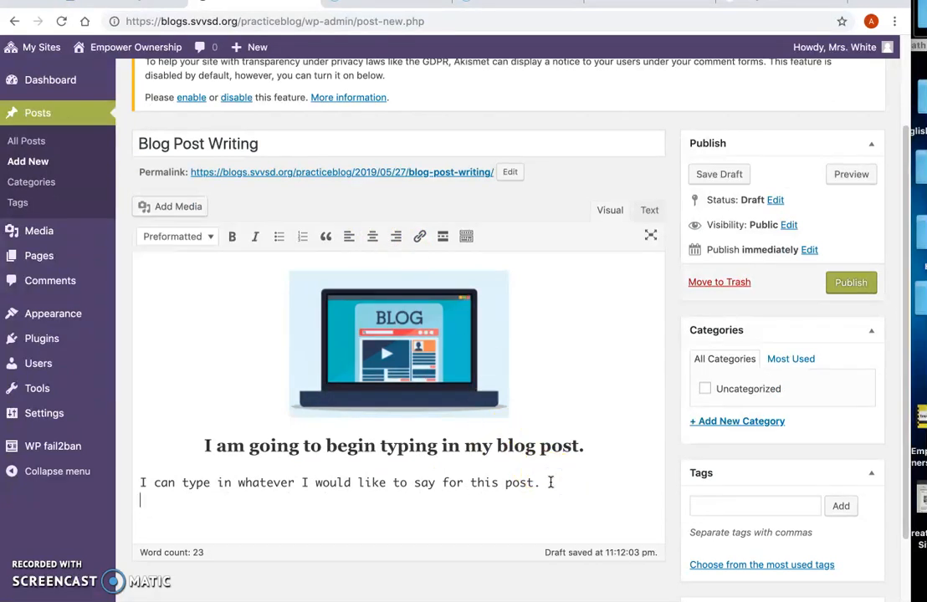
{"action": "left_click", "coordinate": [182, 207]}
{"action": "left_click", "coordinate": [186, 211]}
{"action": "left_click", "coordinate": [834, 576]}
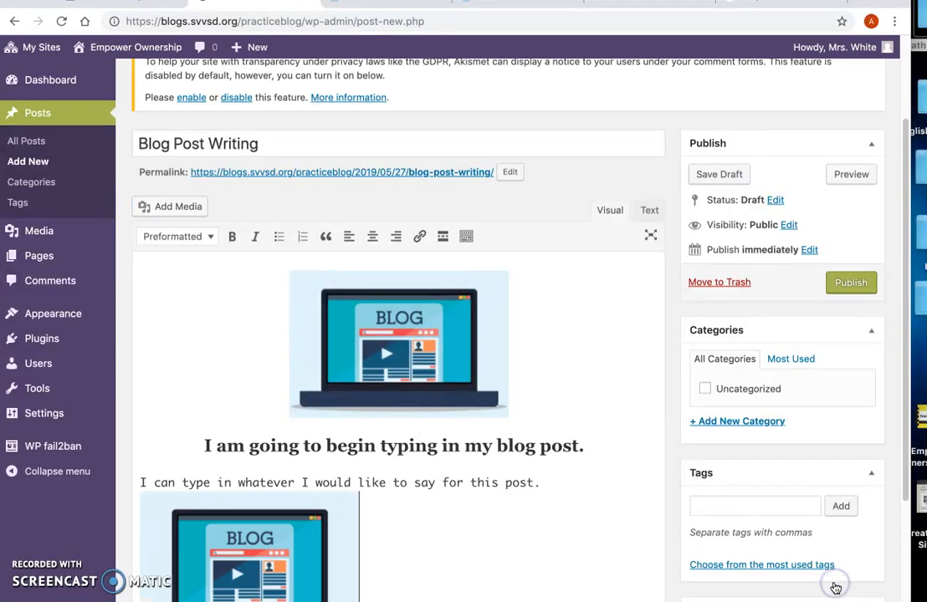
Step: Add an empty line between the preformatted sentence and the second picture, and start a new line after that picture
{"action": "scroll", "coordinate": [266, 493], "scroll_direction": "down", "scroll_amount": 1}
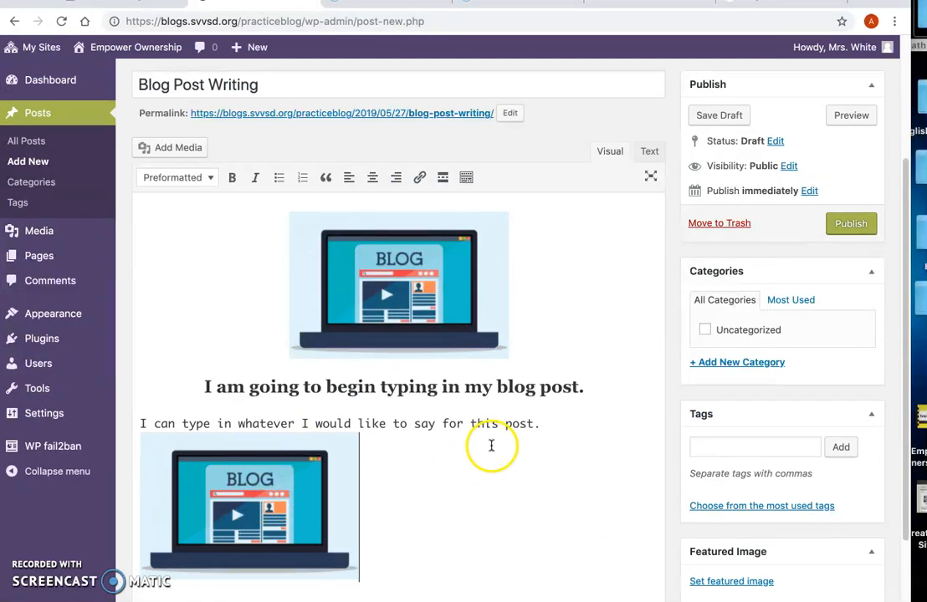
{"action": "left_click", "coordinate": [552, 423]}
{"action": "key", "text": "Return"}
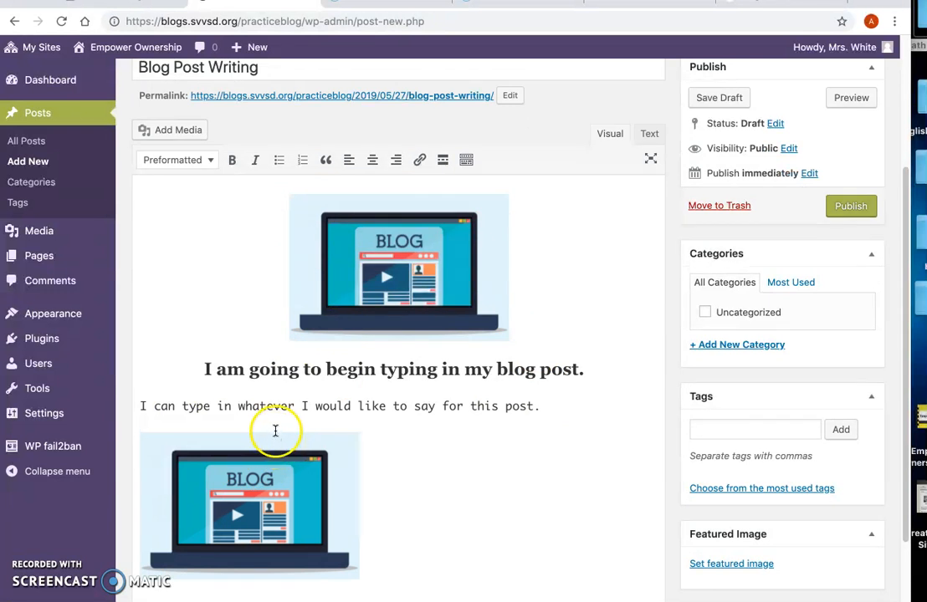
{"action": "left_click", "coordinate": [405, 505]}
{"action": "key", "text": "Return"}
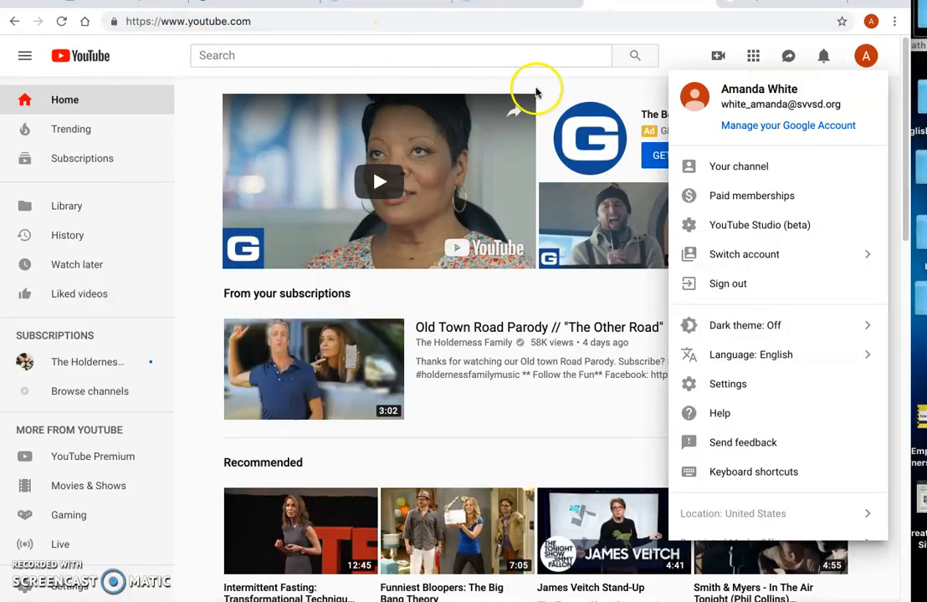
{"action": "left_click", "coordinate": [718, 59]}
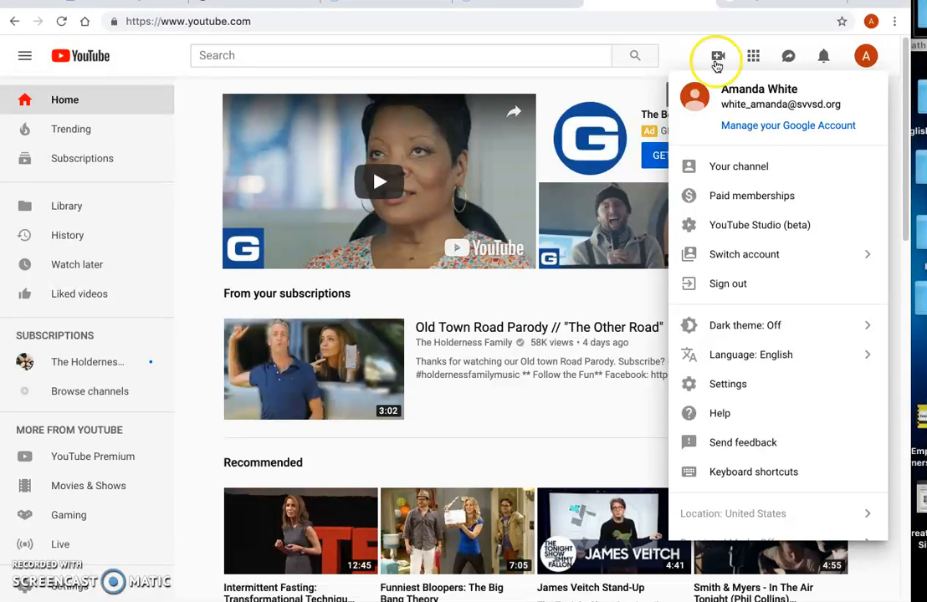
{"action": "left_click", "coordinate": [718, 59]}
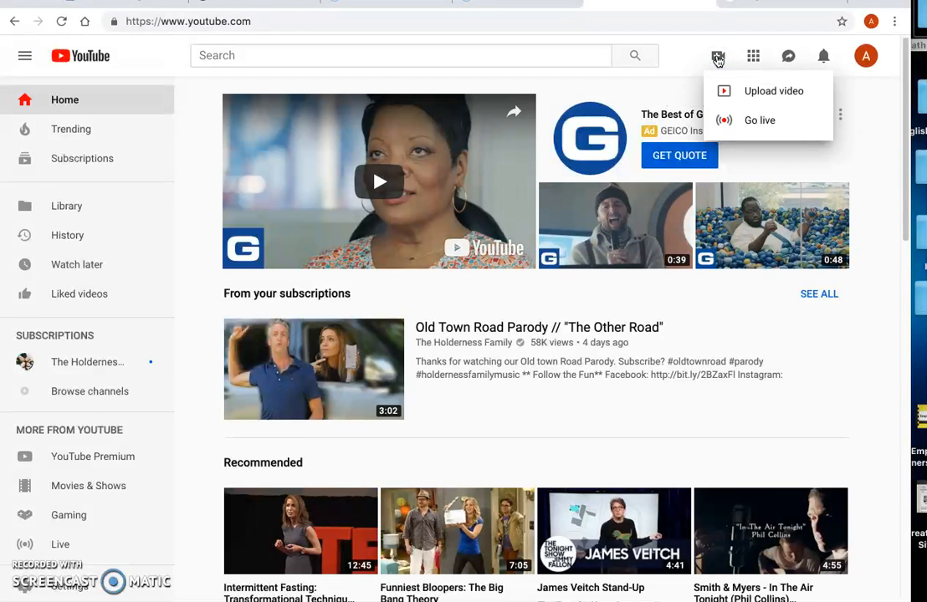
{"action": "left_click", "coordinate": [718, 59]}
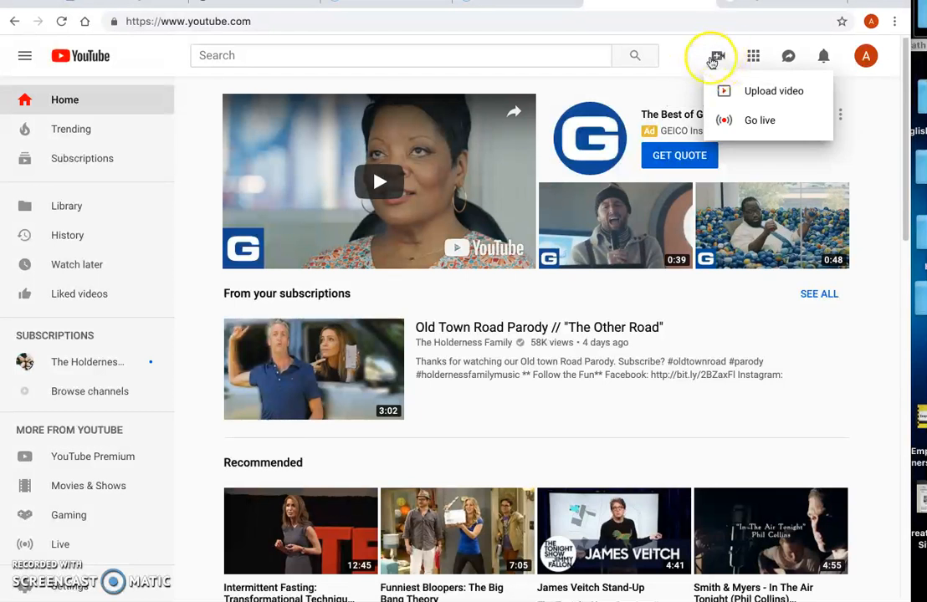
{"action": "left_click", "coordinate": [747, 95]}
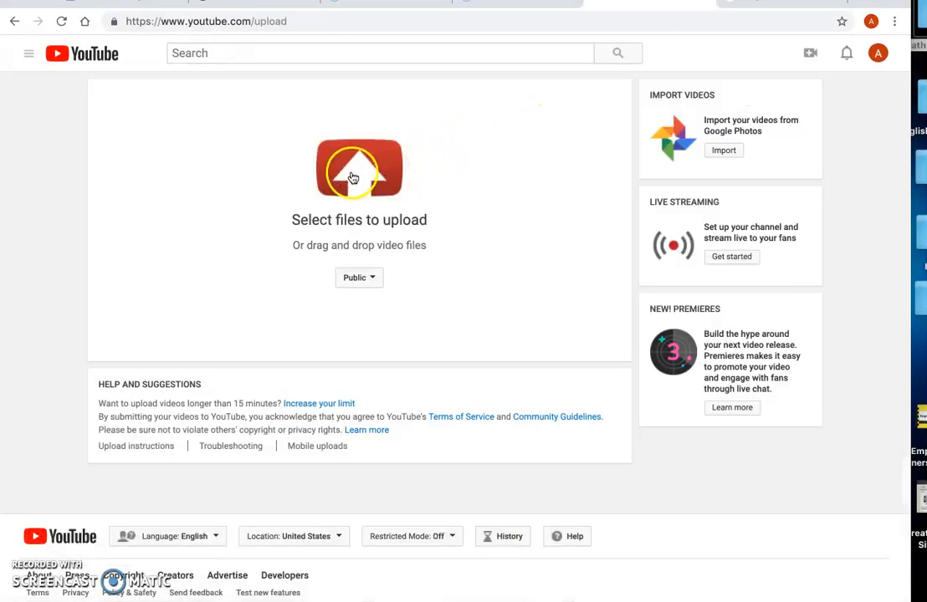
{"action": "left_click", "coordinate": [353, 176]}
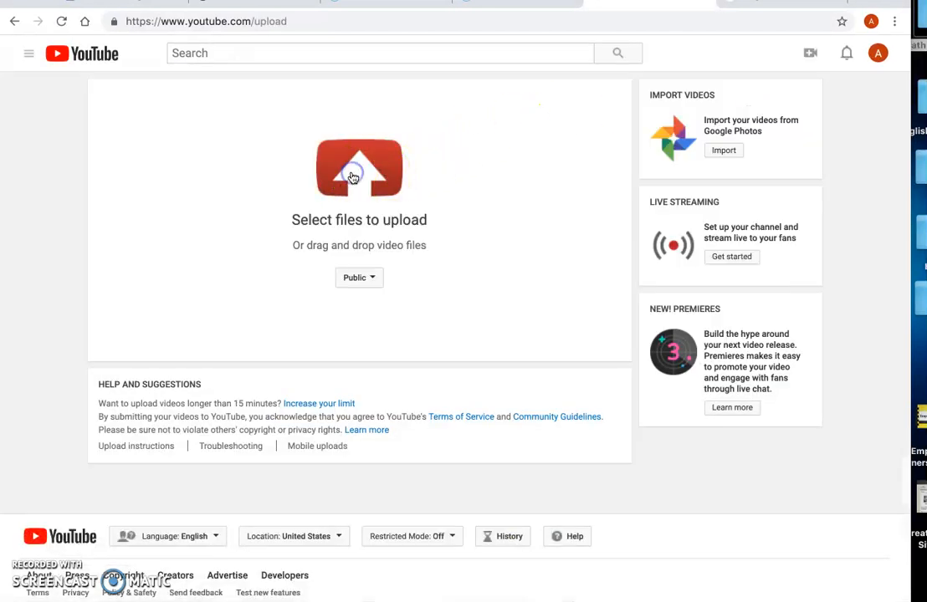
{"action": "left_click", "coordinate": [355, 85]}
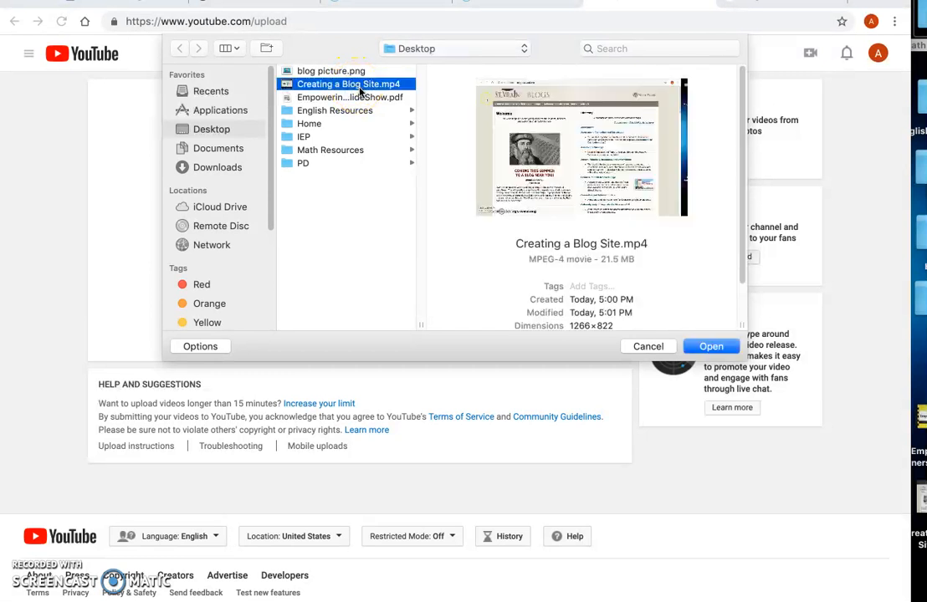
{"action": "left_click", "coordinate": [642, 347]}
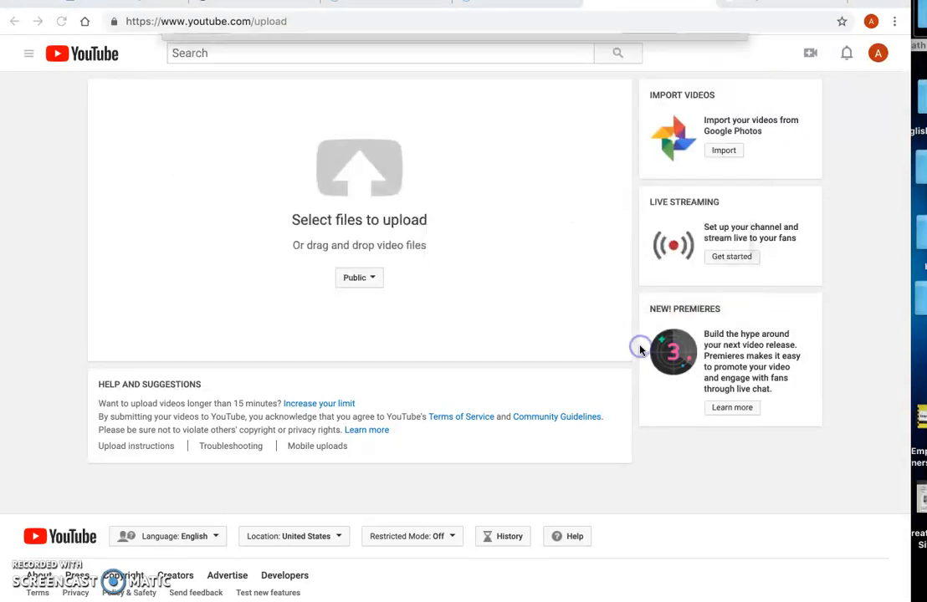
{"action": "left_click", "coordinate": [877, 53]}
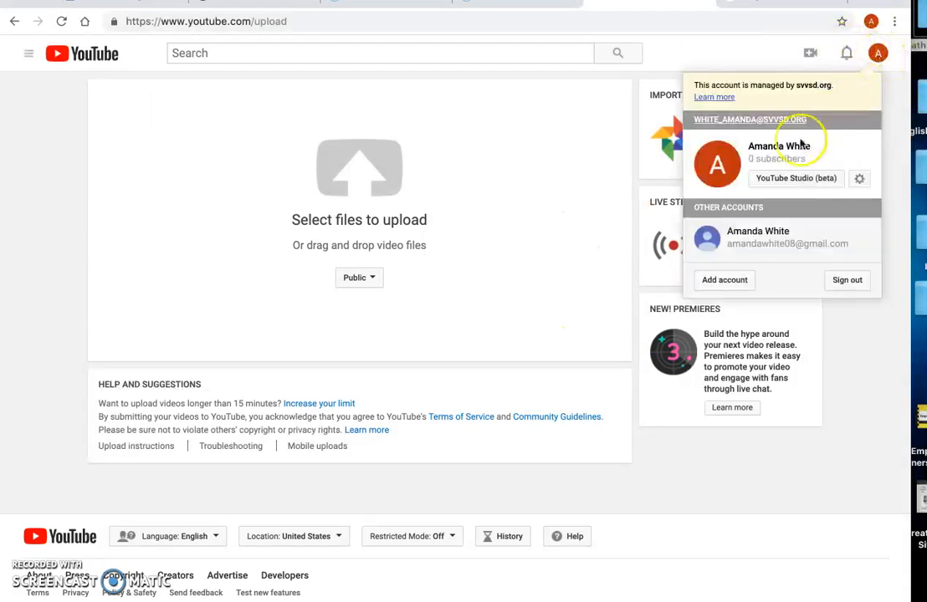
{"action": "left_click", "coordinate": [803, 54]}
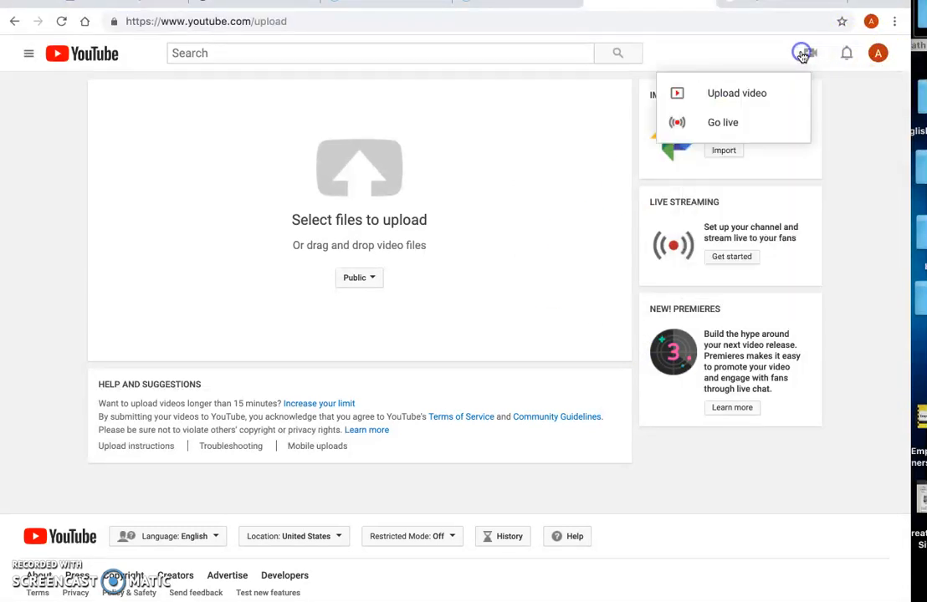
{"action": "left_click", "coordinate": [877, 54]}
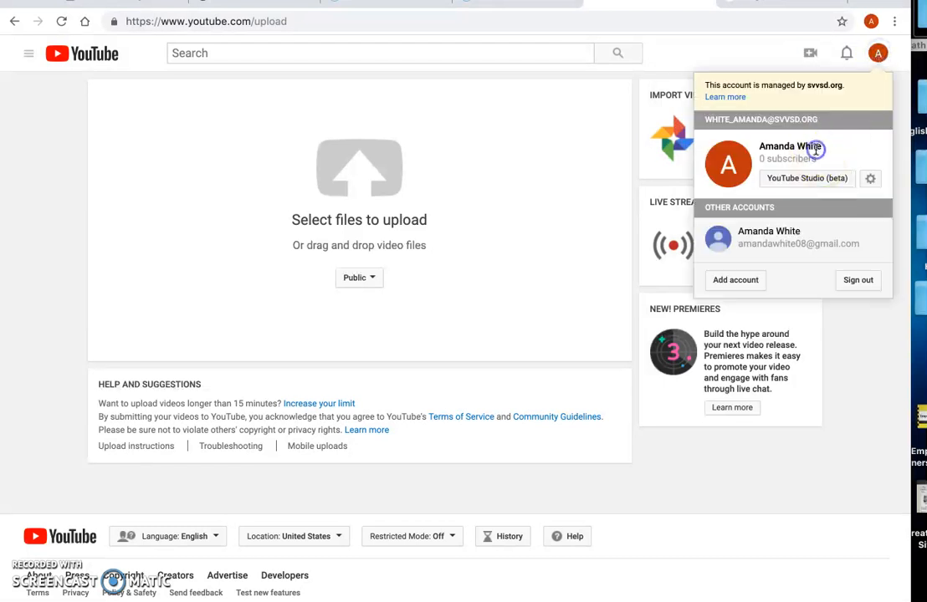
{"action": "left_click", "coordinate": [445, 127]}
{"action": "left_click", "coordinate": [16, 21]}
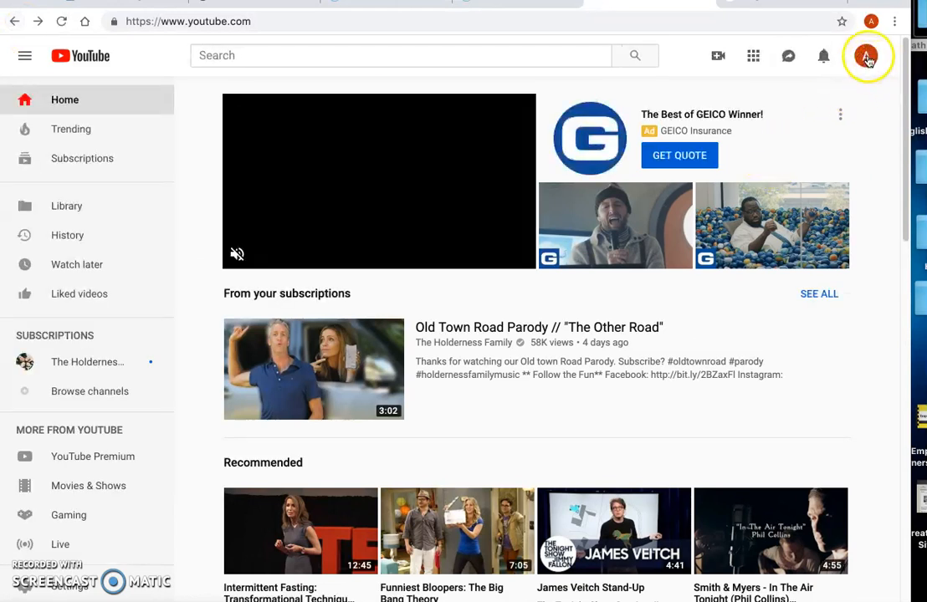
Step: Open the uploaded video "Creating a Blog Site" from your own YouTube channel and pause its playback
{"action": "left_click", "coordinate": [865, 56]}
{"action": "left_click", "coordinate": [765, 178]}
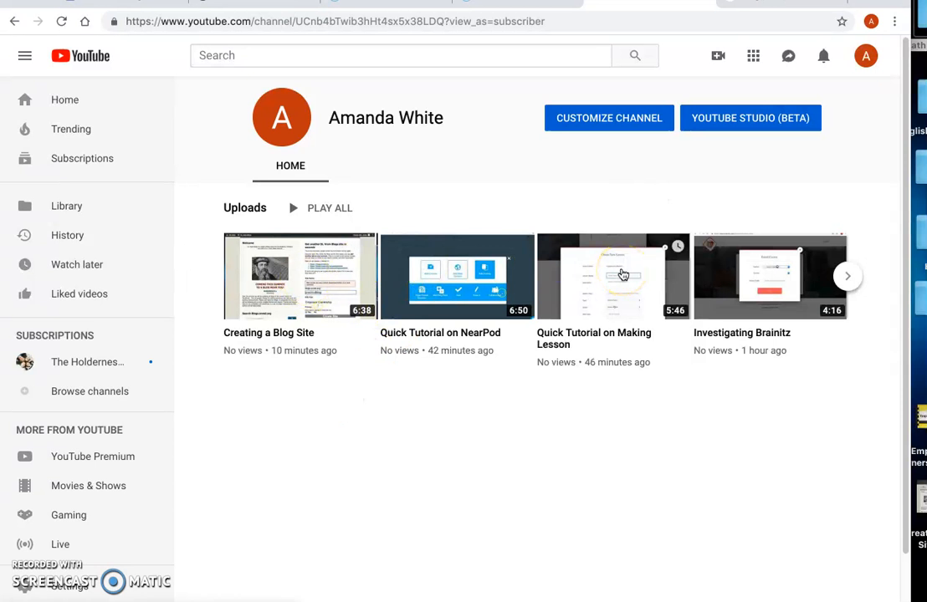
{"action": "left_click", "coordinate": [308, 262]}
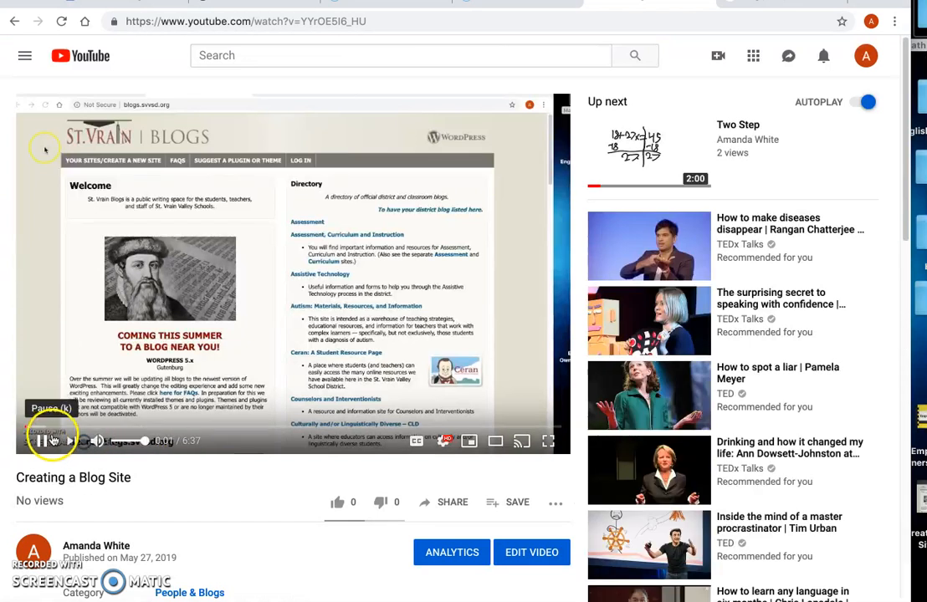
{"action": "left_click", "coordinate": [51, 440]}
Step: Open the sharing options of the "Creating a Blog Site" video and copy its full iframe embed code
{"action": "scroll", "coordinate": [321, 385], "scroll_direction": "down", "scroll_amount": 3}
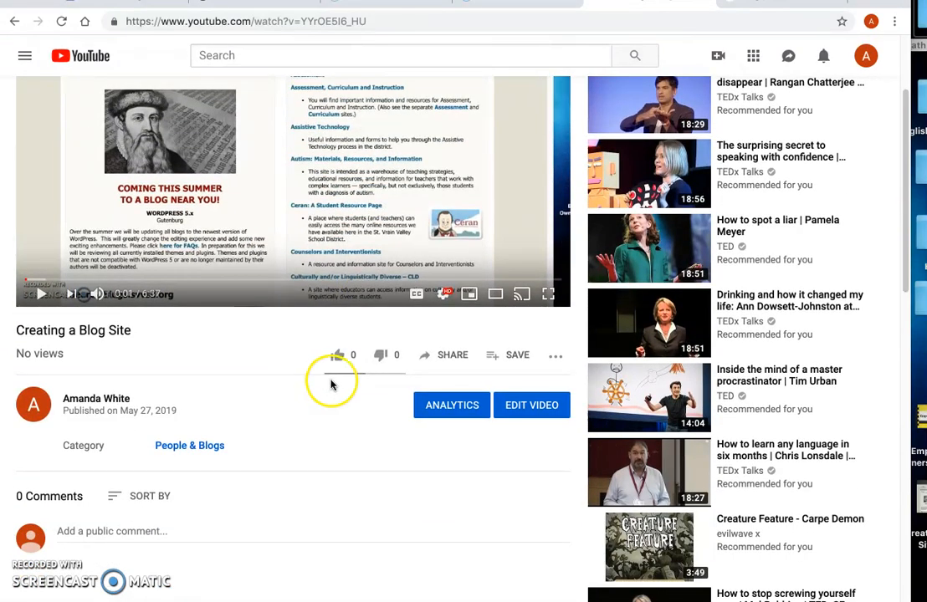
{"action": "left_click", "coordinate": [435, 355]}
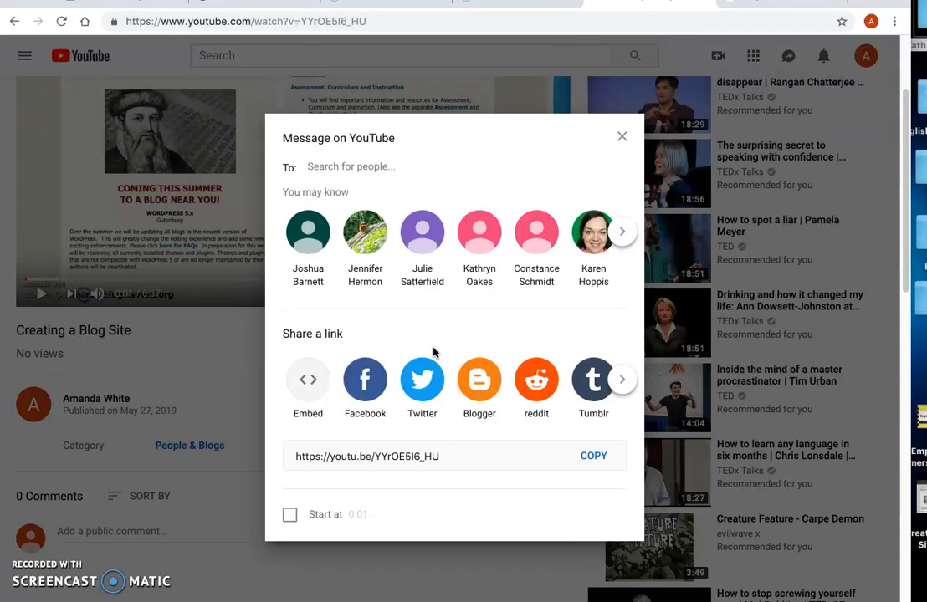
{"action": "left_click", "coordinate": [307, 380]}
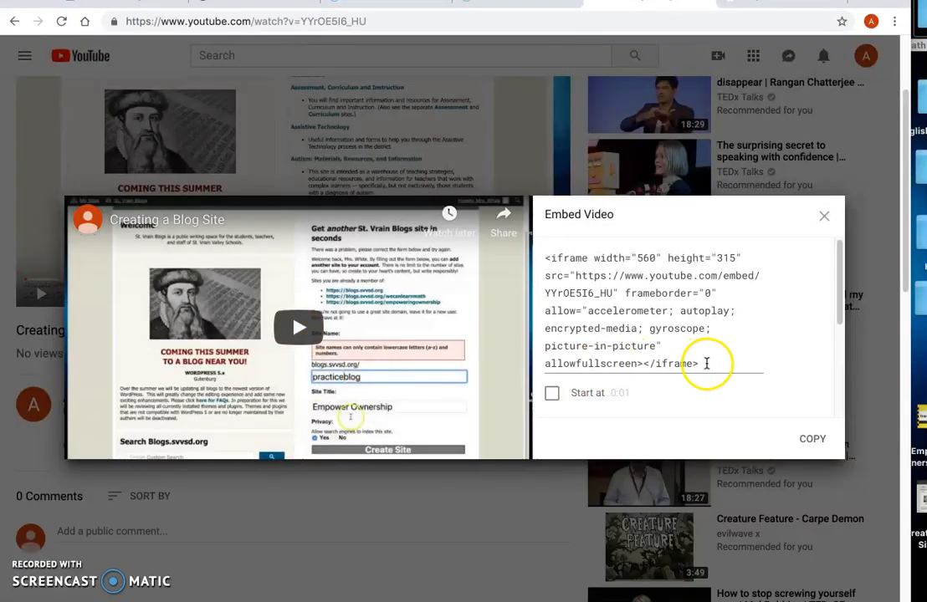
{"action": "left_click_drag", "start_coordinate": [707, 363], "coordinate": [533, 255]}
{"action": "key", "text": "ctrl+c"}
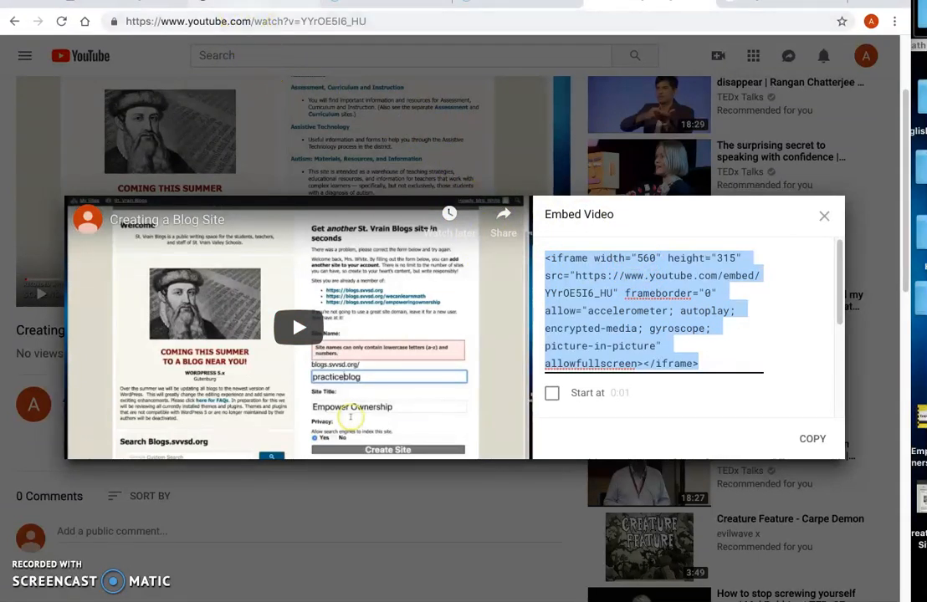
Step: Back in the WordPress post, paste the video's embed code into the HTML source below the second picture and return to the visual view
{"action": "left_click", "coordinate": [224, 1]}
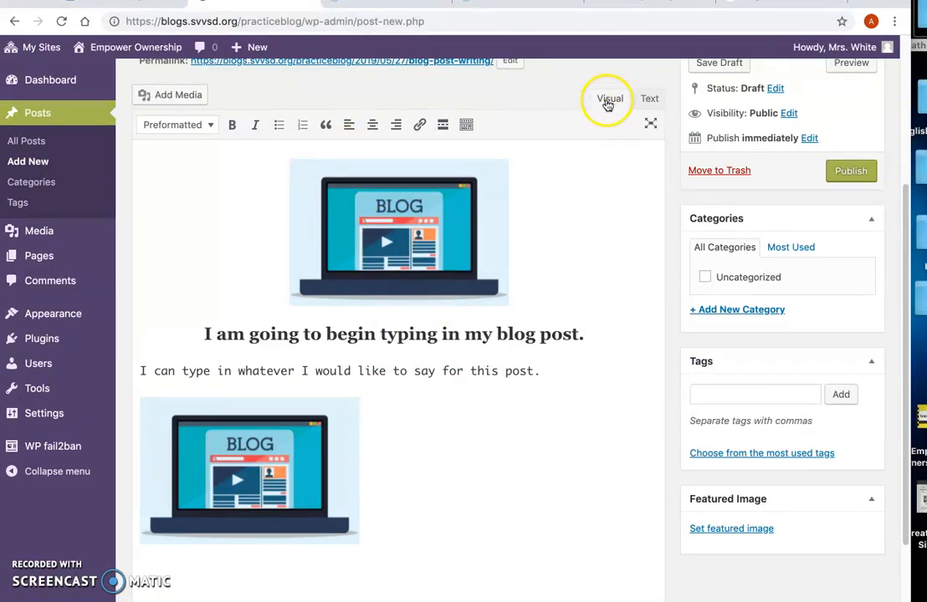
{"action": "left_click", "coordinate": [649, 100]}
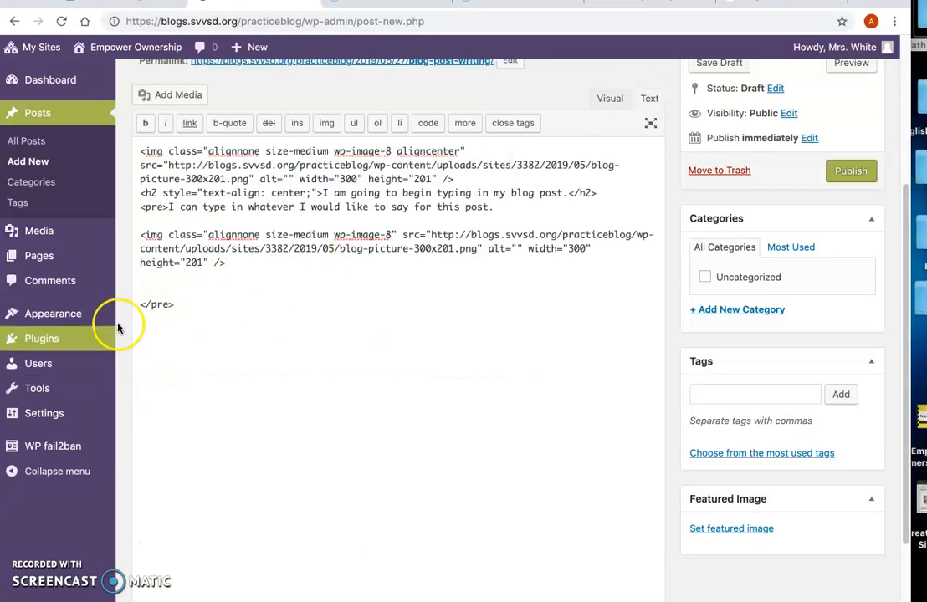
{"action": "left_click", "coordinate": [153, 291]}
{"action": "key", "text": "ctrl+v"}
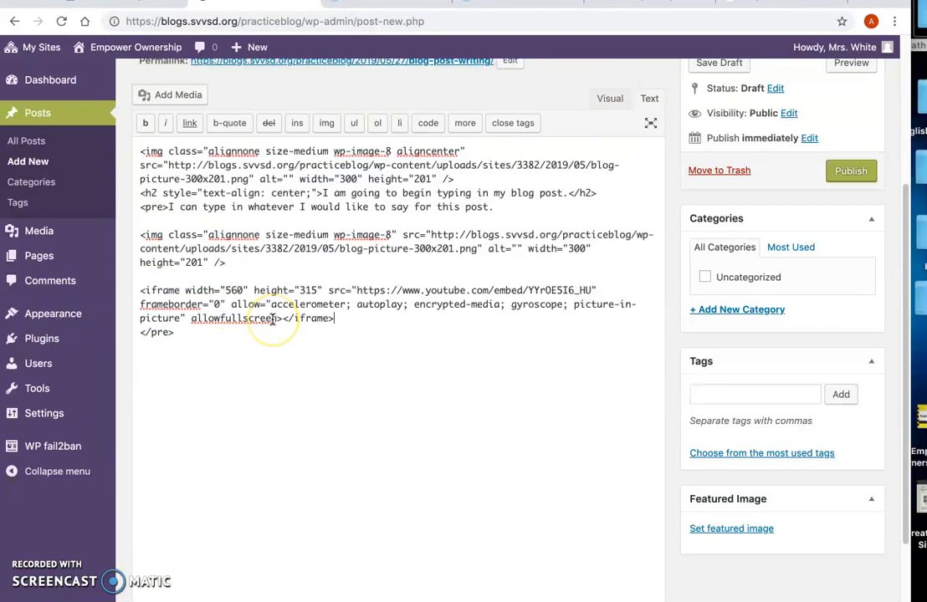
{"action": "left_click", "coordinate": [602, 96]}
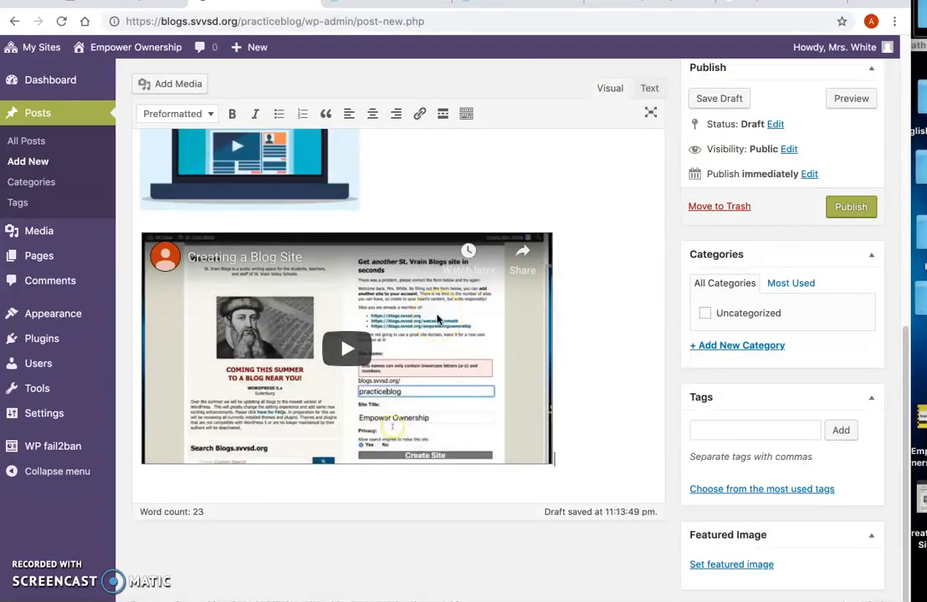
Step: Try to centre the embedded video in the blog post
{"action": "left_click", "coordinate": [373, 114]}
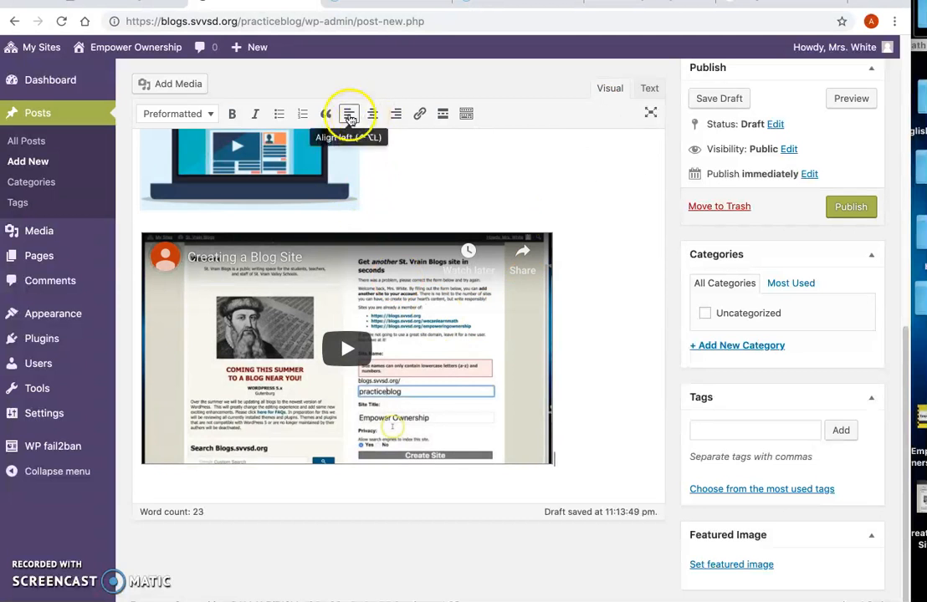
{"action": "left_click", "coordinate": [588, 330]}
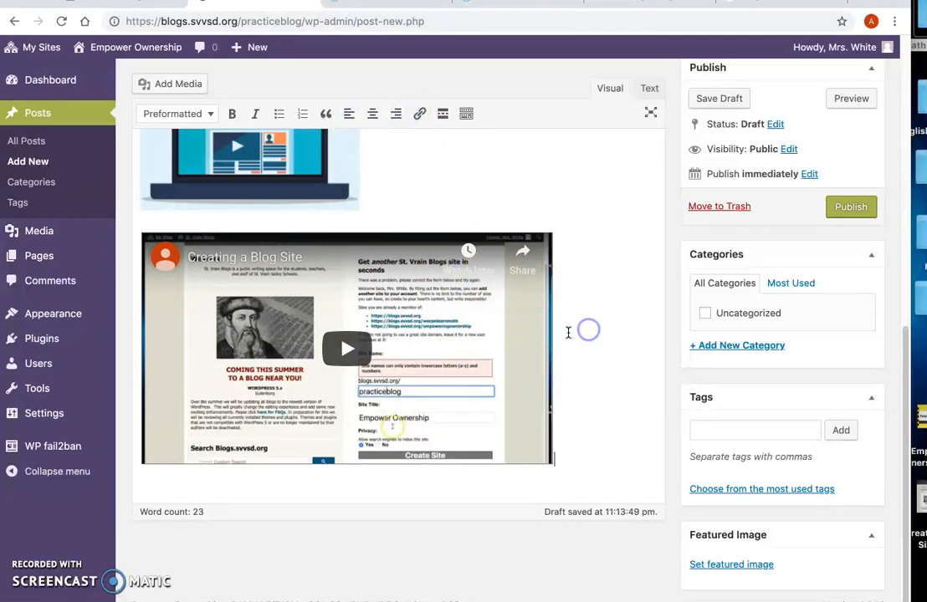
{"action": "left_click", "coordinate": [381, 114]}
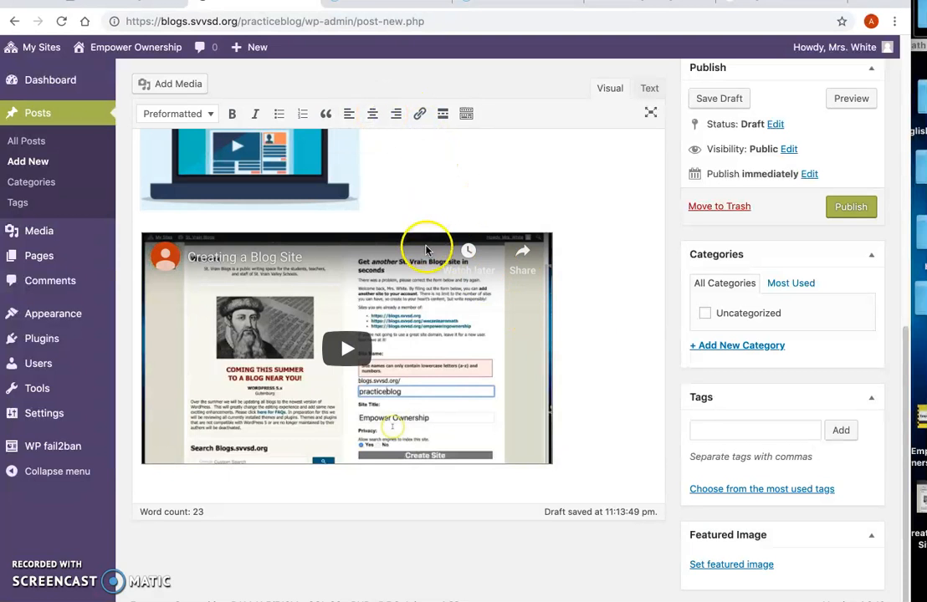
Step: Check the post content around the embedded video and save the post as a draft
{"action": "scroll", "coordinate": [576, 304], "scroll_direction": "up", "scroll_amount": 1}
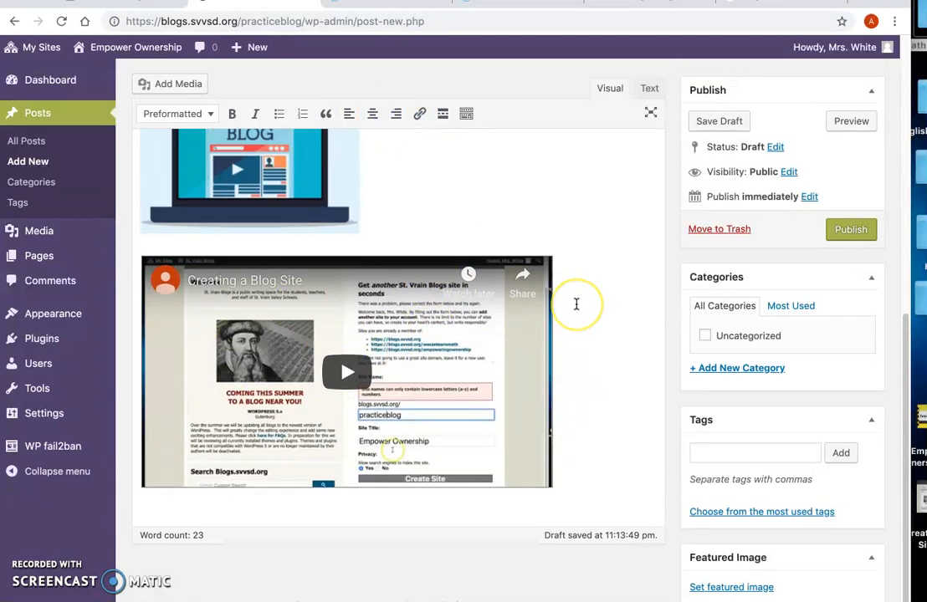
{"action": "scroll", "coordinate": [576, 303], "scroll_direction": "up", "scroll_amount": 5}
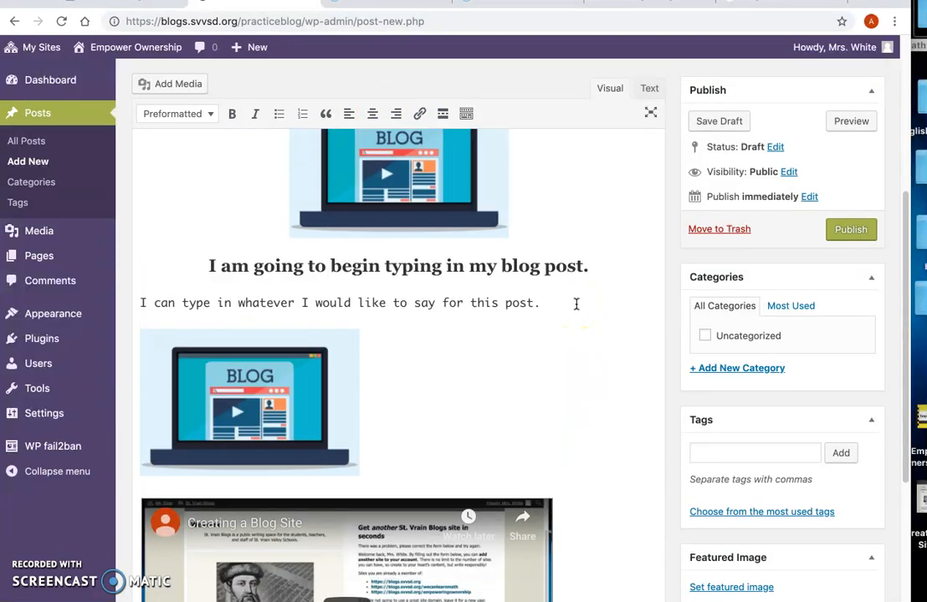
{"action": "scroll", "coordinate": [576, 303], "scroll_direction": "down", "scroll_amount": 5}
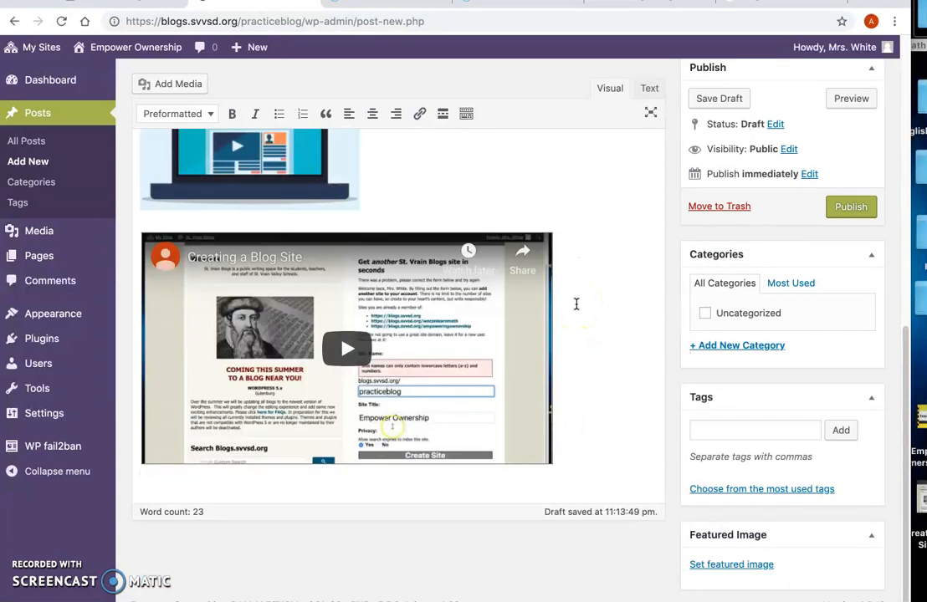
{"action": "scroll", "coordinate": [576, 304], "scroll_direction": "up", "scroll_amount": 6}
{"action": "left_click", "coordinate": [721, 123]}
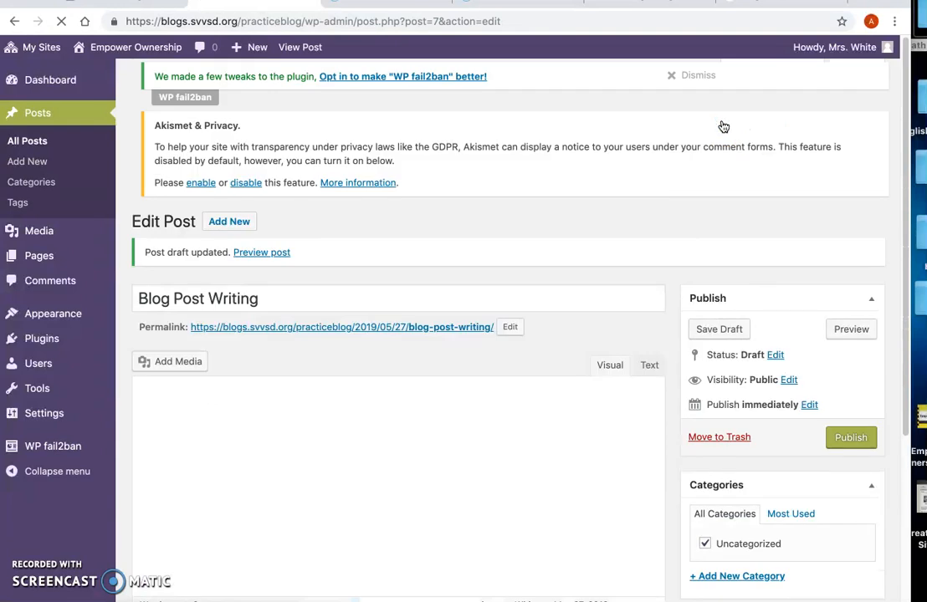
Step: Preview the blog post and examine its title, pictures, formatted text, embedded video and reply section
{"action": "left_click", "coordinate": [848, 337]}
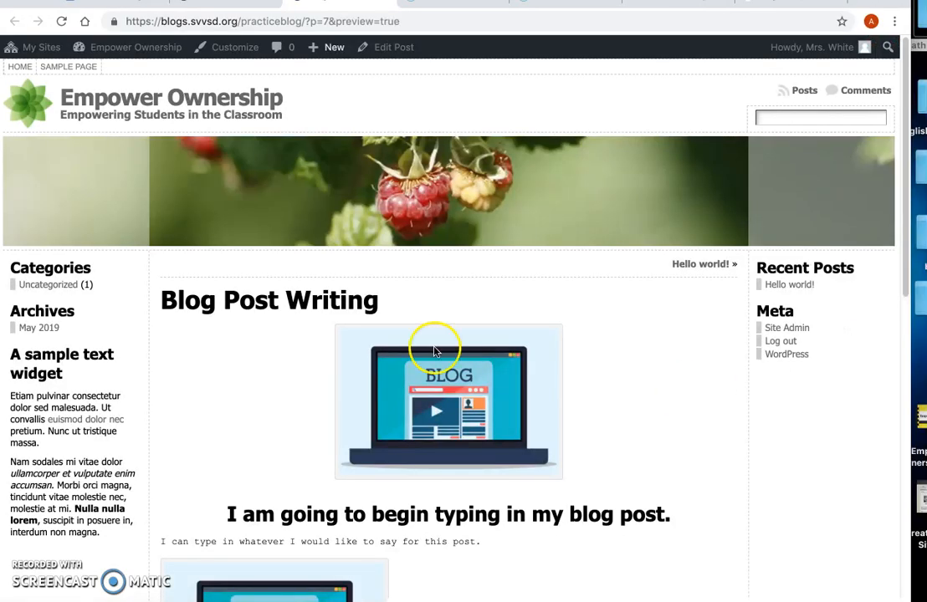
{"action": "scroll", "coordinate": [594, 358], "scroll_direction": "down", "scroll_amount": 3}
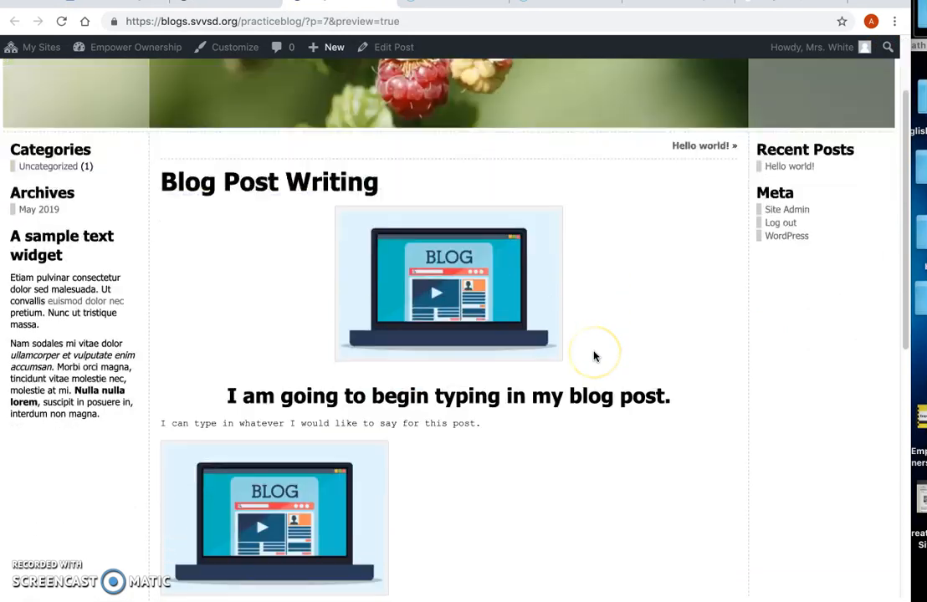
{"action": "scroll", "coordinate": [594, 358], "scroll_direction": "down", "scroll_amount": 3}
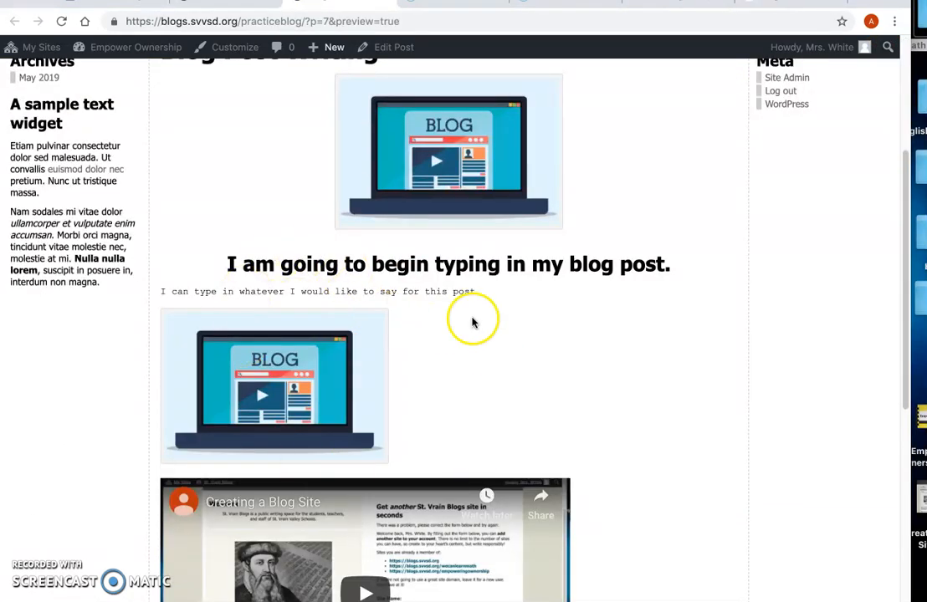
{"action": "scroll", "coordinate": [428, 347], "scroll_direction": "down", "scroll_amount": 8}
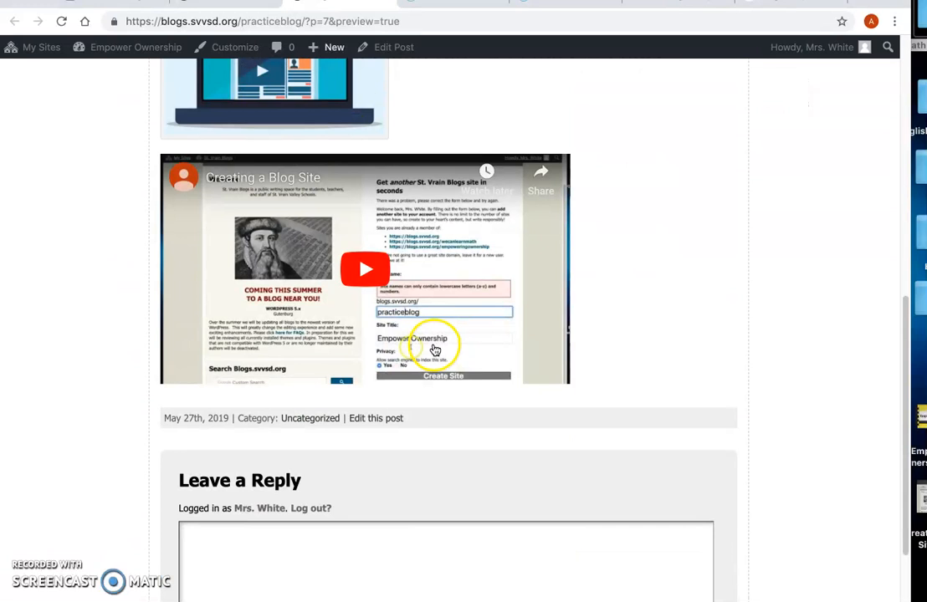
{"action": "scroll", "coordinate": [435, 349], "scroll_direction": "up", "scroll_amount": 15}
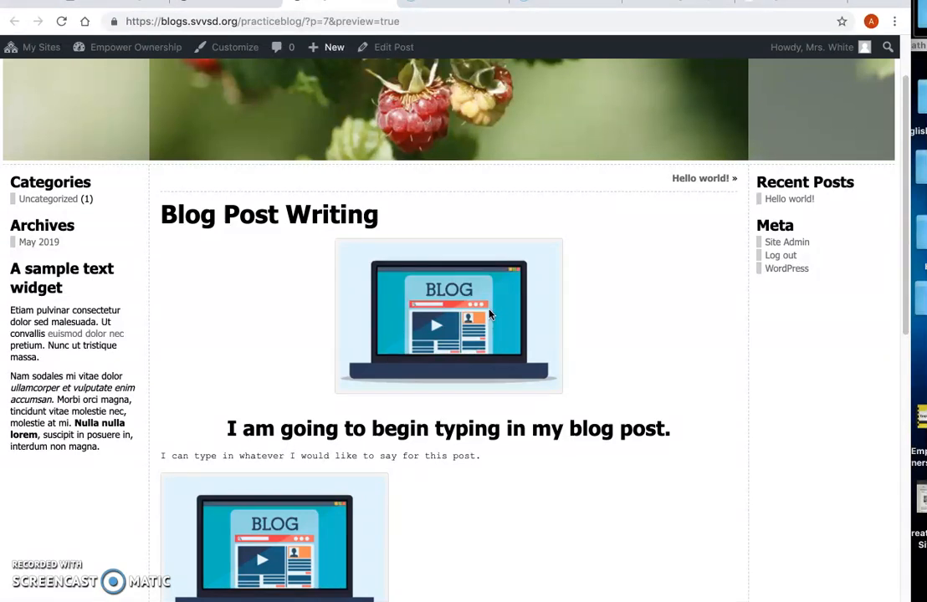
{"action": "left_click", "coordinate": [458, 305]}
{"action": "scroll", "coordinate": [457, 303], "scroll_direction": "up", "scroll_amount": 2}
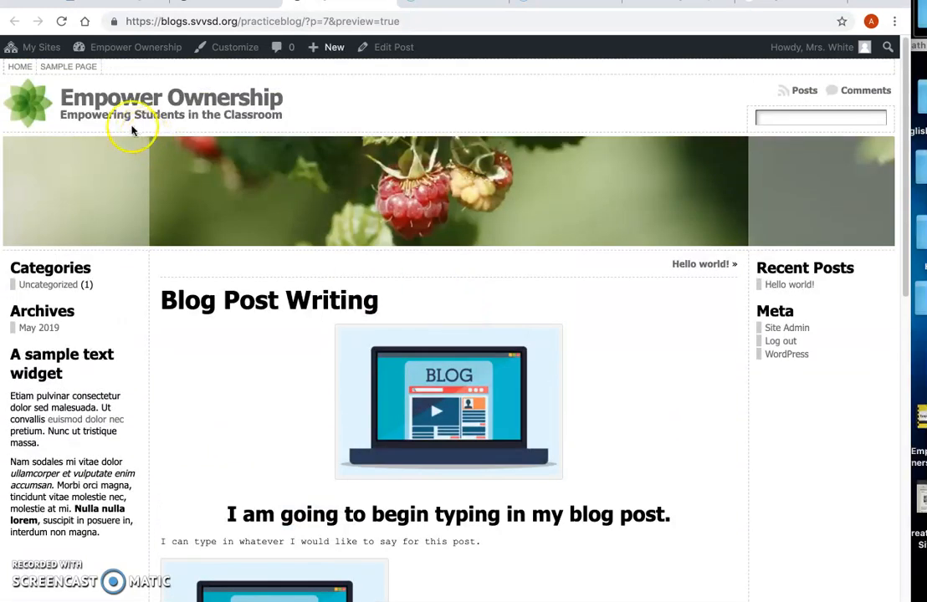
{"action": "scroll", "coordinate": [444, 300], "scroll_direction": "down", "scroll_amount": 10}
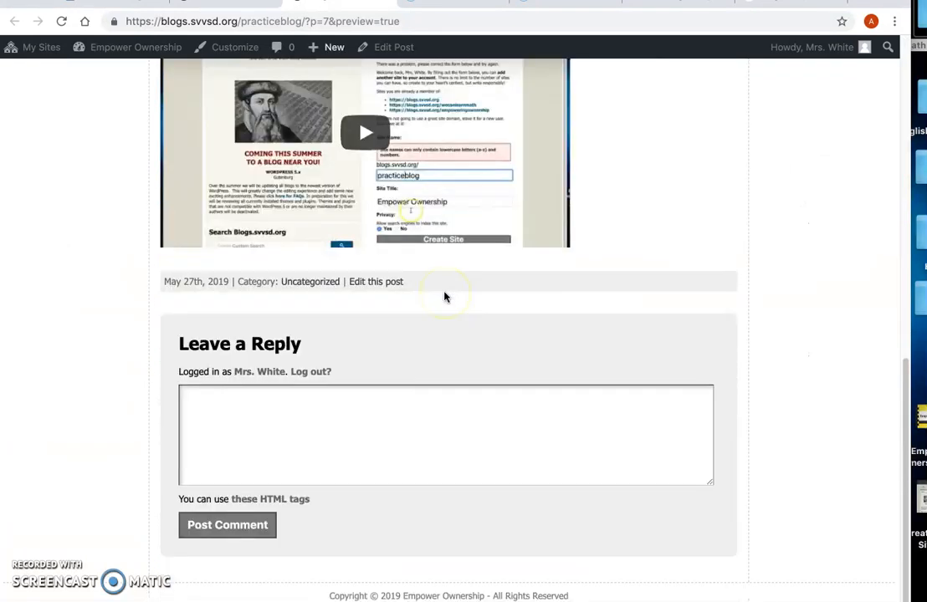
{"action": "scroll", "coordinate": [445, 297], "scroll_direction": "up", "scroll_amount": 10}
{"action": "left_click", "coordinate": [12, 25]}
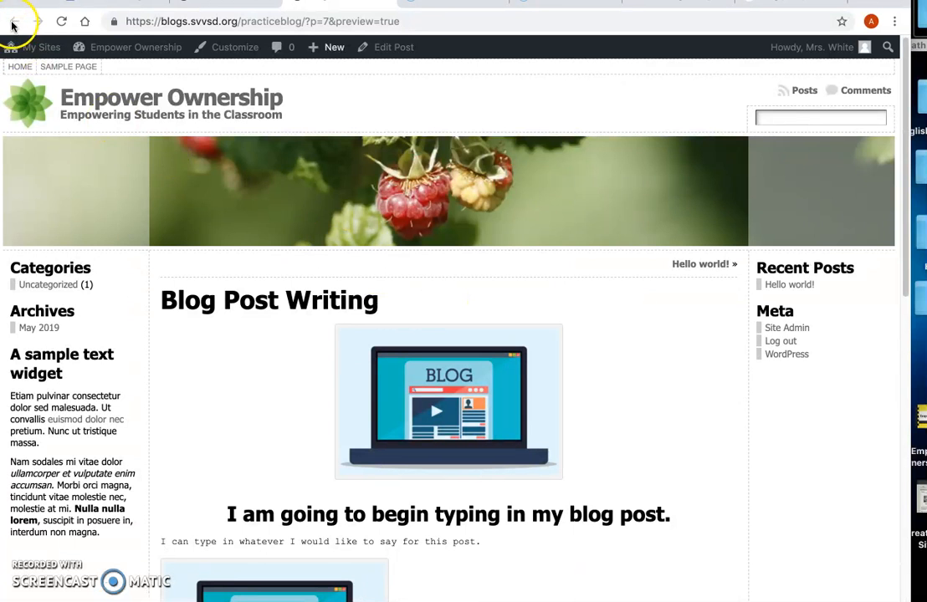
{"action": "left_click", "coordinate": [13, 40]}
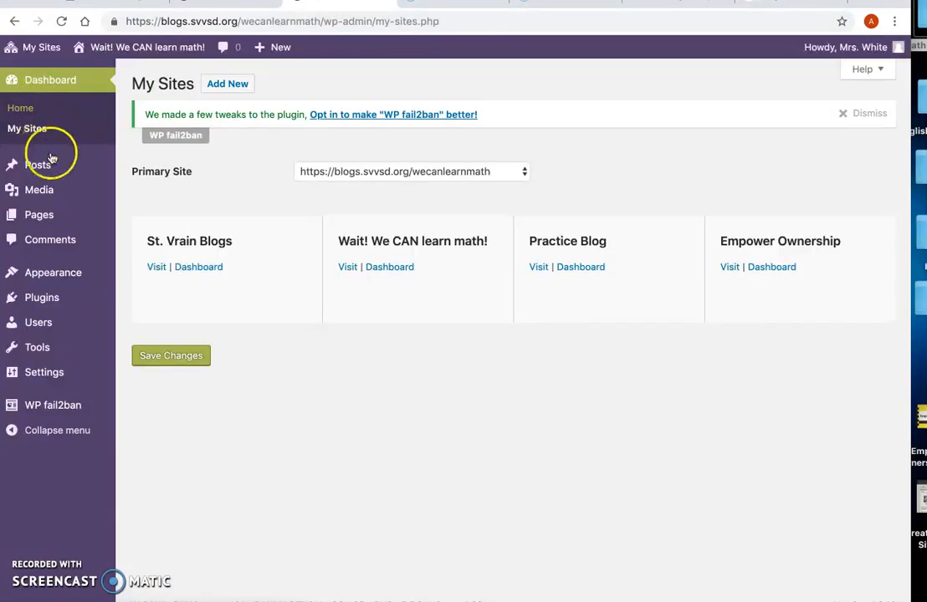
{"action": "mouse_move", "coordinate": [79, 165]}
{"action": "left_click", "coordinate": [176, 171]}
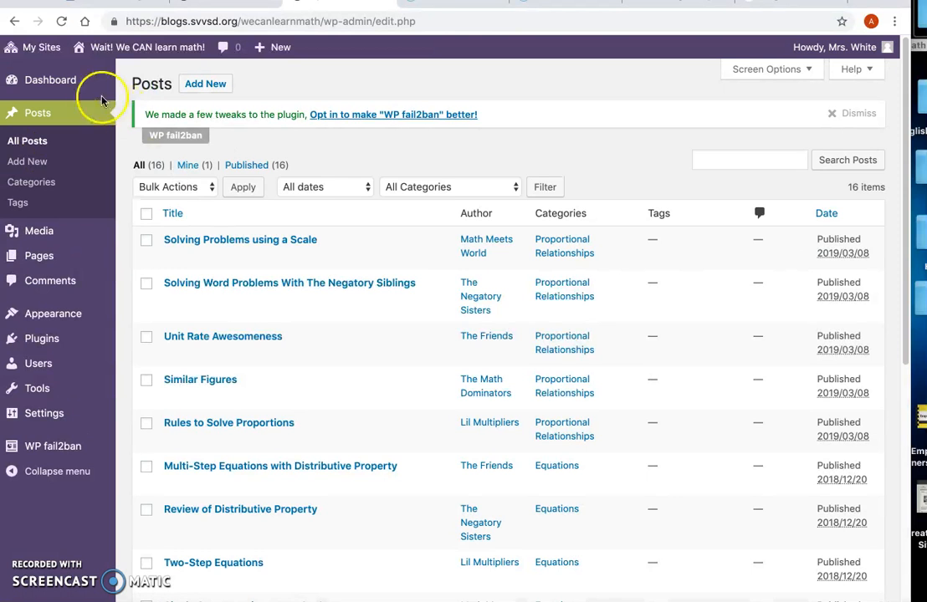
Step: Go to the Empower Ownership site's dashboard and open the draft "Blog Post Writing" from its posts for editing
{"action": "mouse_move", "coordinate": [26, 48]}
{"action": "mouse_move", "coordinate": [47, 132]}
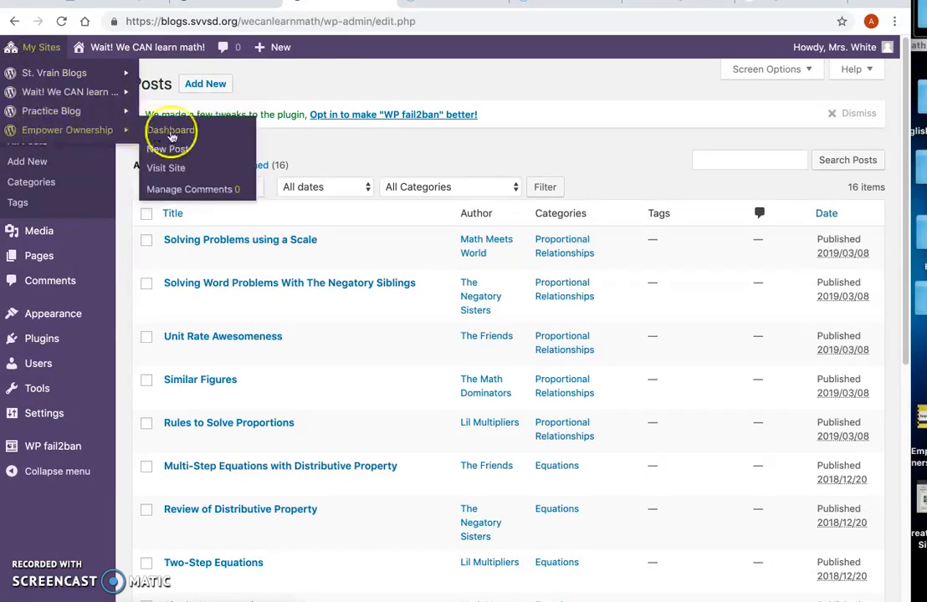
{"action": "left_click", "coordinate": [176, 136]}
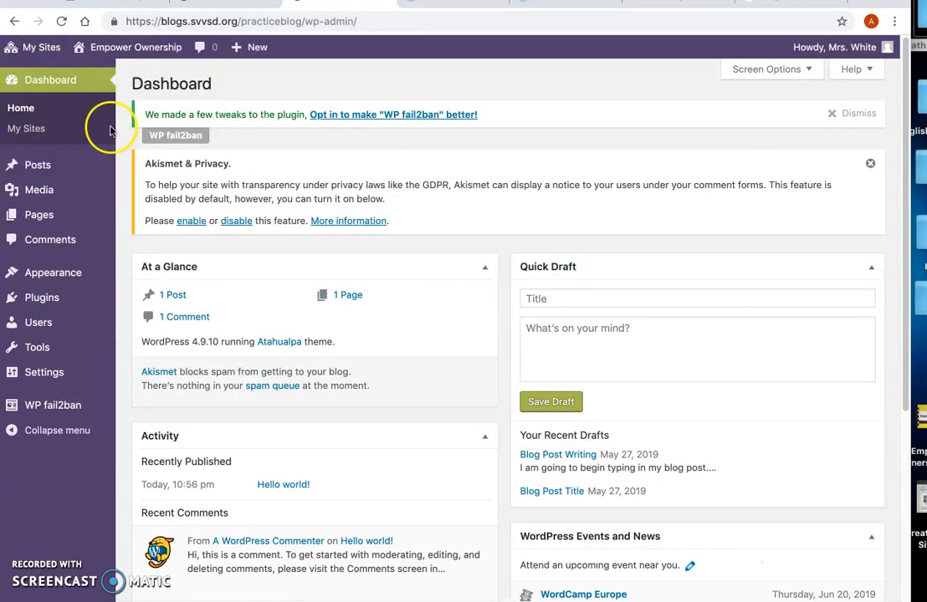
{"action": "left_click", "coordinate": [52, 172]}
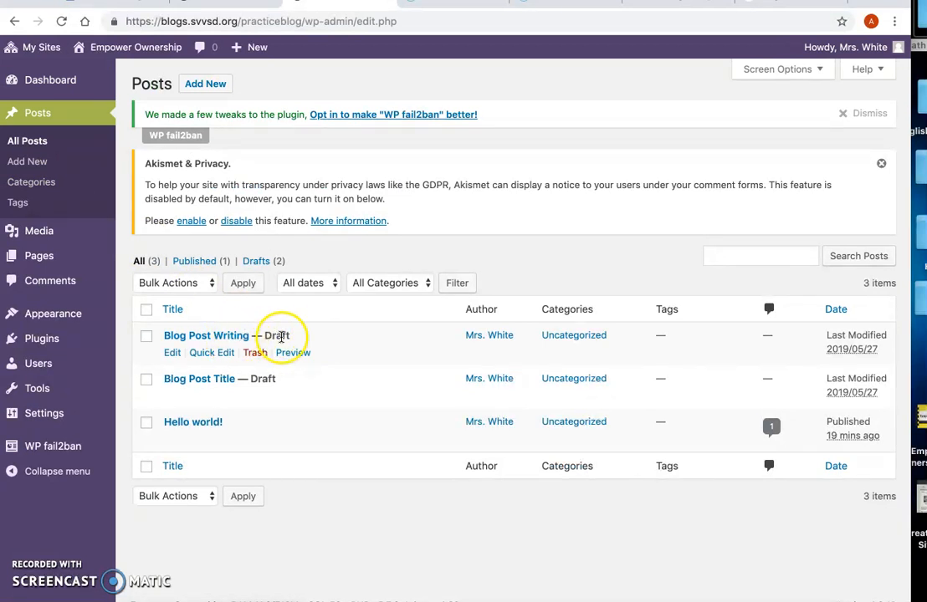
{"action": "left_click", "coordinate": [228, 339]}
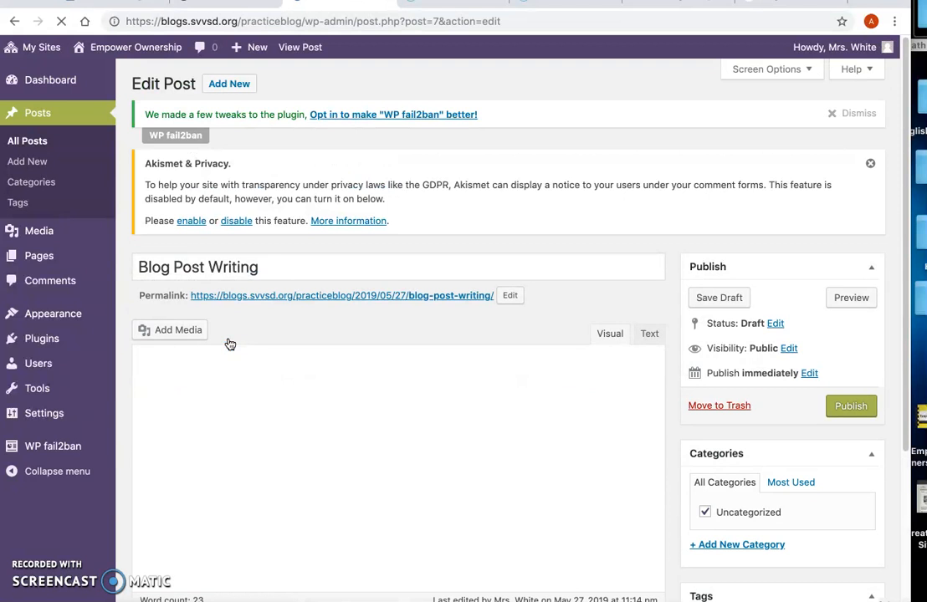
Step: Publish the "Blog Post Writing" post and check its status in the list of all posts
{"action": "scroll", "coordinate": [538, 327], "scroll_direction": "down", "scroll_amount": 3}
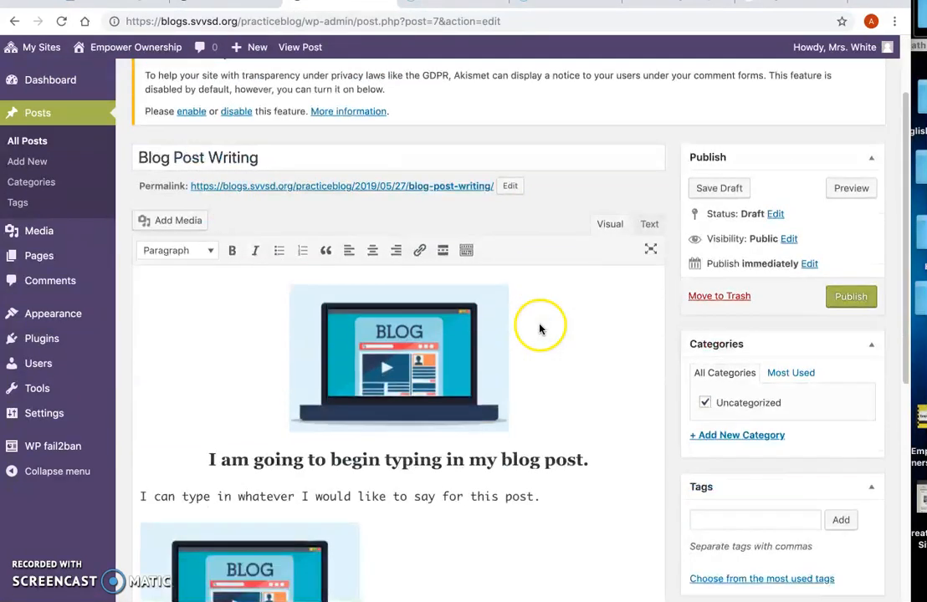
{"action": "left_click", "coordinate": [851, 255]}
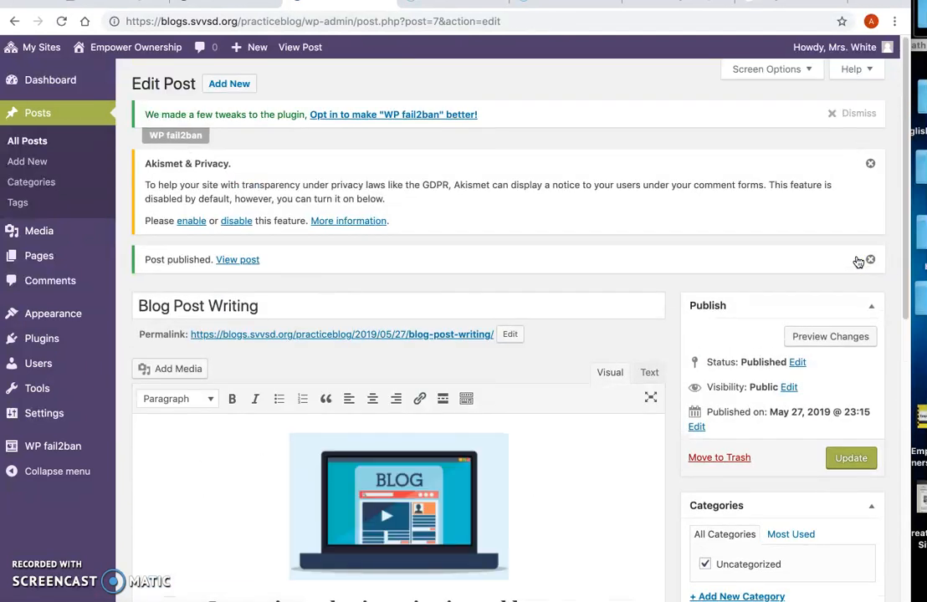
{"action": "left_click", "coordinate": [44, 145]}
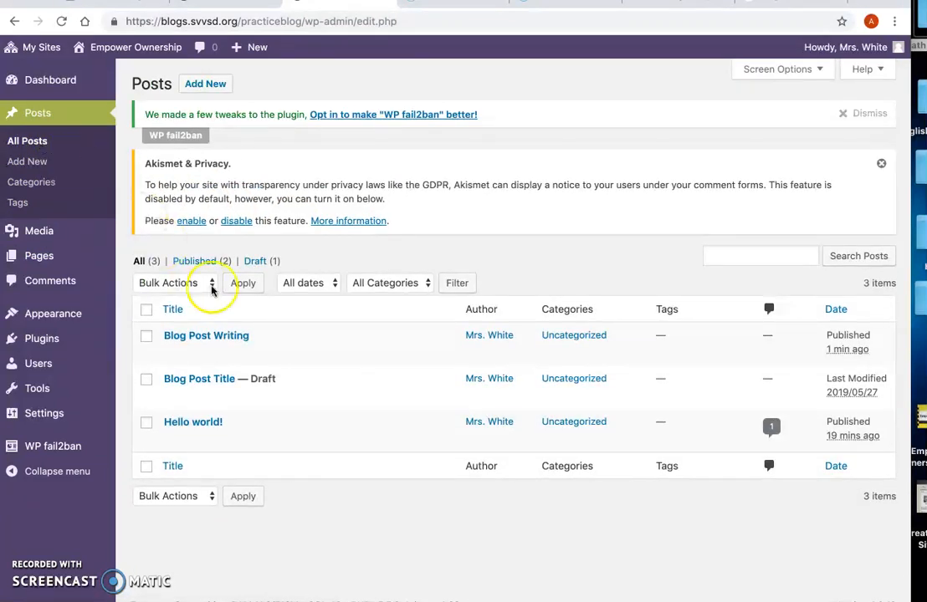
{"action": "mouse_move", "coordinate": [284, 331]}
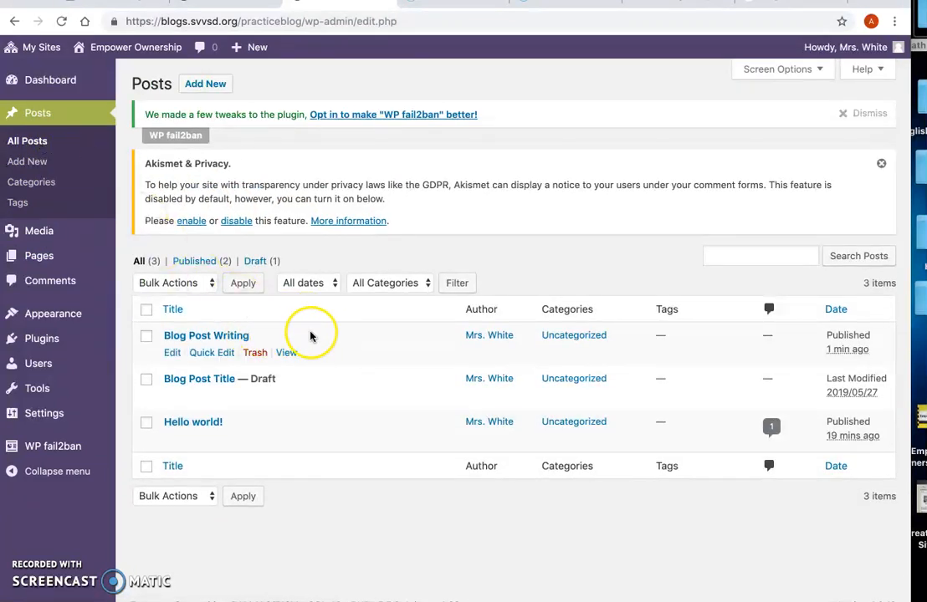